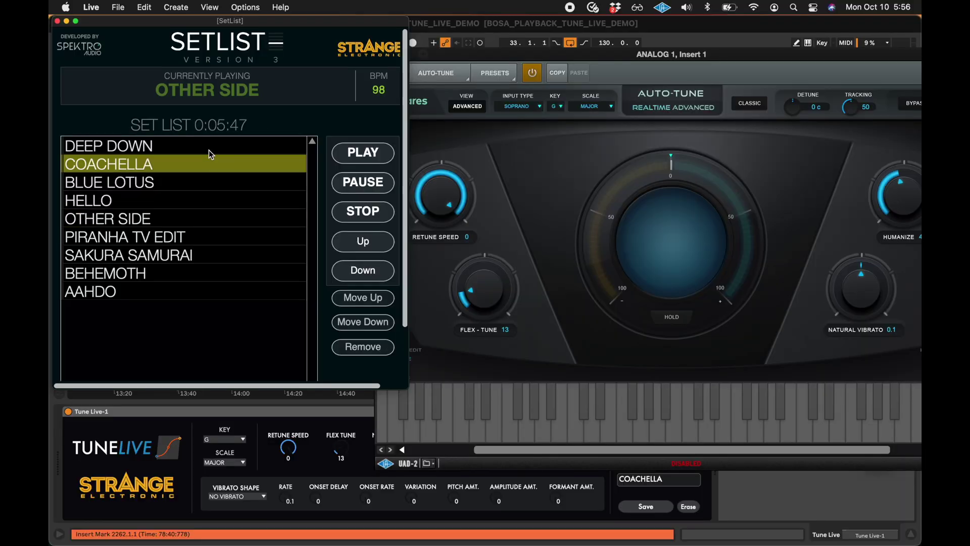
# - Select DEEP DOWN in the SetList so Tune Live loads its preset
pyautogui.click(209, 150)
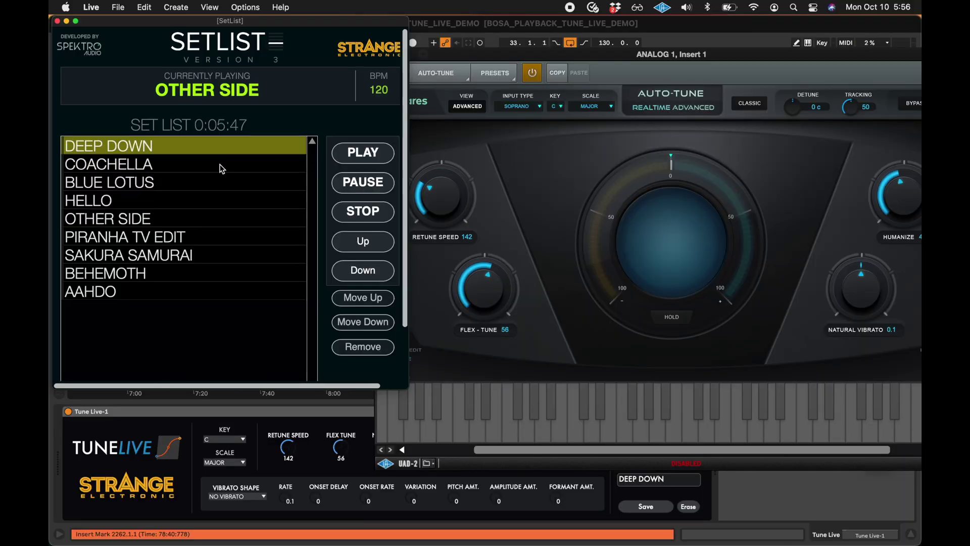
# - Audition the COACHELLA, BLUE LOTUS, HELLO and OTHER SIDE presets from the set list
pyautogui.click(218, 164)
pyautogui.click(205, 186)
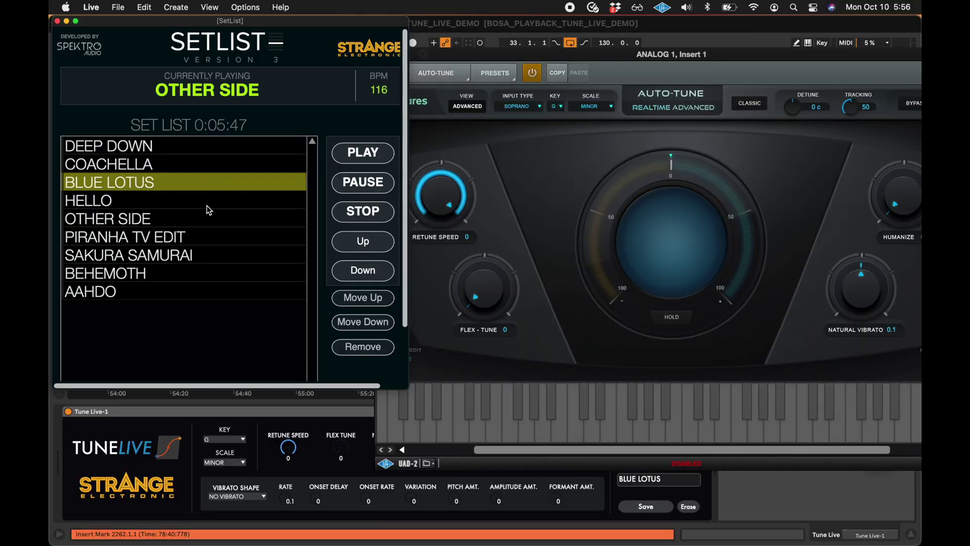
pyautogui.click(207, 206)
pyautogui.click(213, 220)
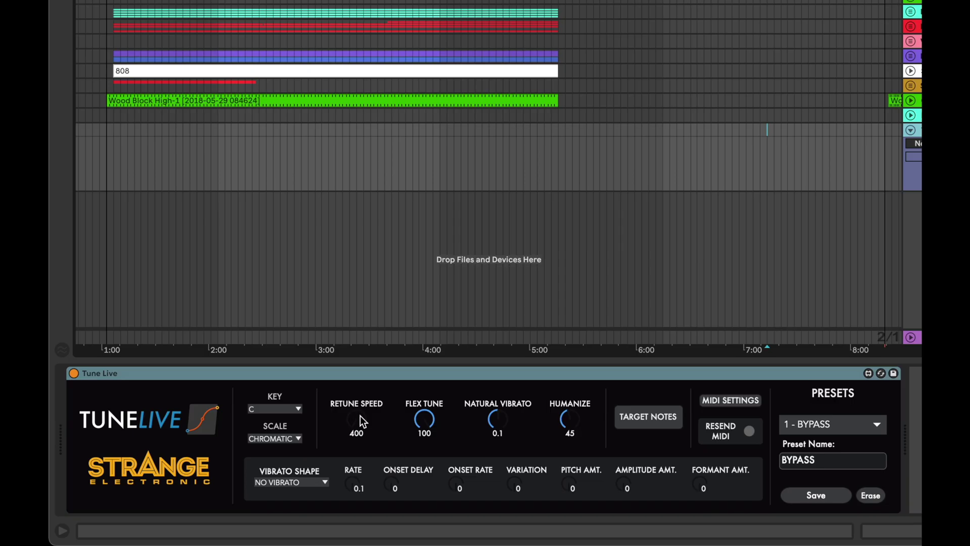
# - Lower the retune speed from 400 and show the Tune Live track's Key automation lane
pyautogui.moveTo(360, 416); pyautogui.dragTo(360, 448)
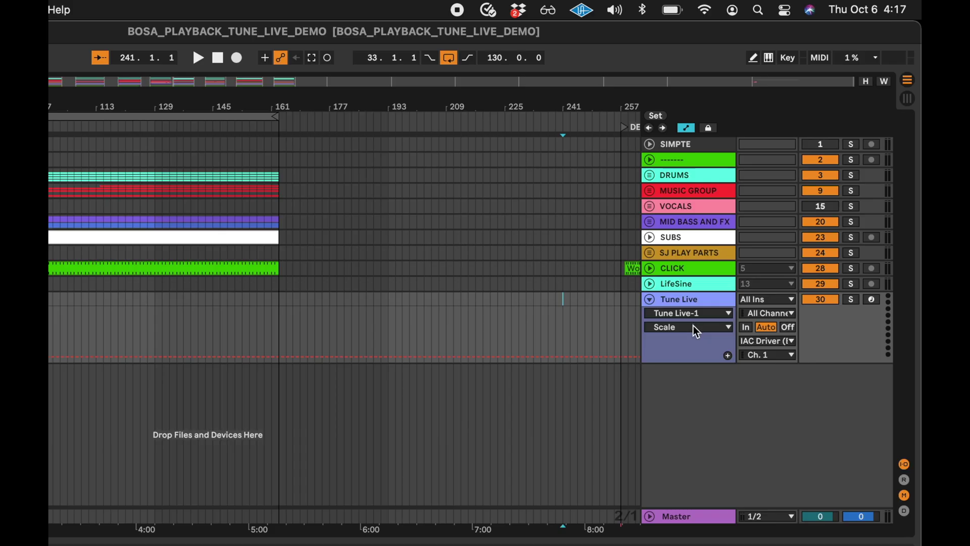
pyautogui.click(693, 325)
pyautogui.click(687, 373)
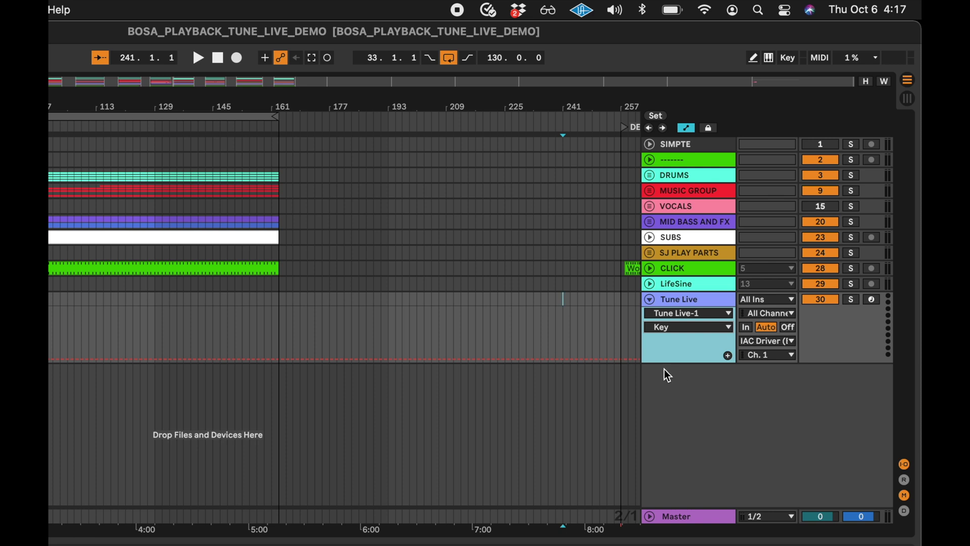
# - Add a Key automation breakpoint at C, adjust its value, then switch the lane to Scale
pyautogui.click(564, 359)
pyautogui.moveTo(574, 359); pyautogui.dragTo(577, 336)
pyautogui.click(689, 327)
pyautogui.press('Escape')
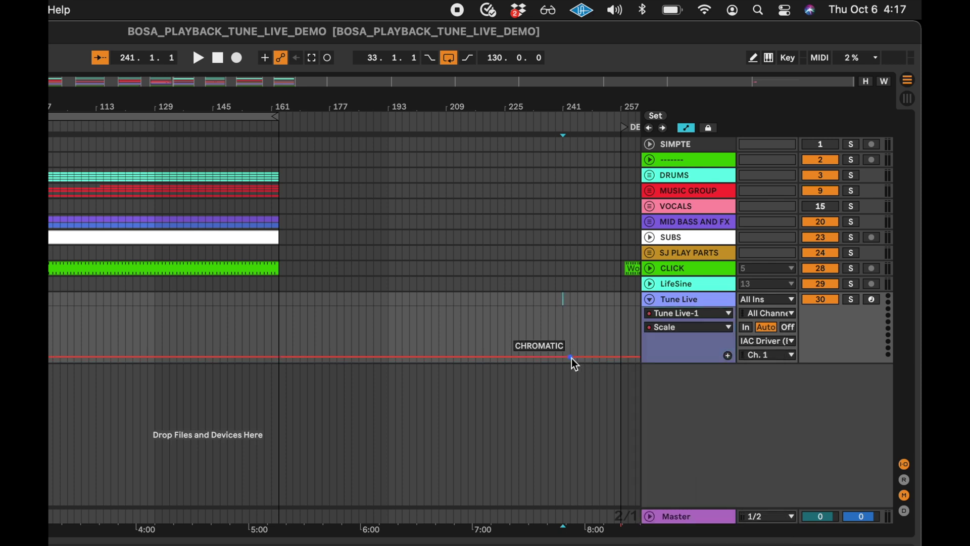
pyautogui.click(585, 360)
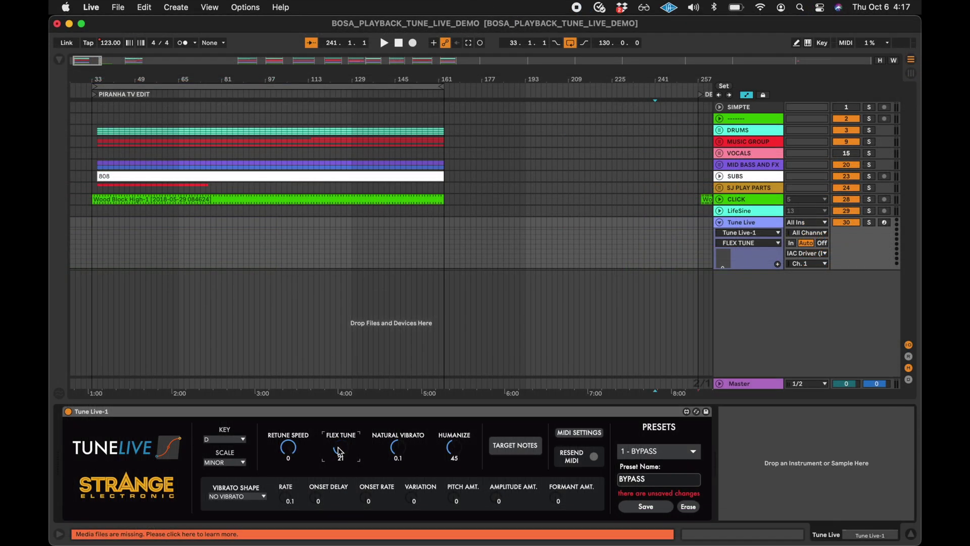
# - Save preset slot 2 as PIRANHA and automate the song's Preset parameter to 5 - AAHDO
pyautogui.click(644, 460)
pyautogui.click(649, 470)
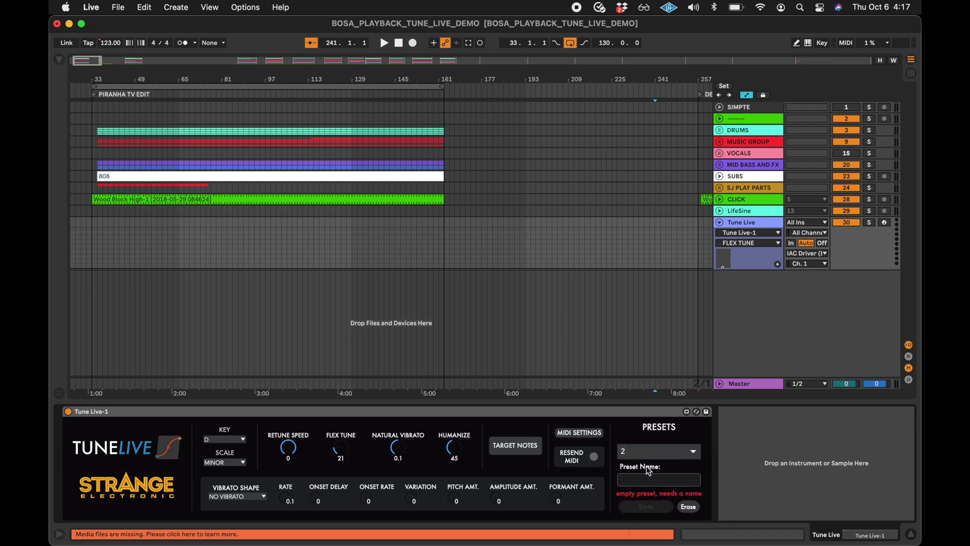
pyautogui.click(650, 479)
pyautogui.write('PIRANHA')
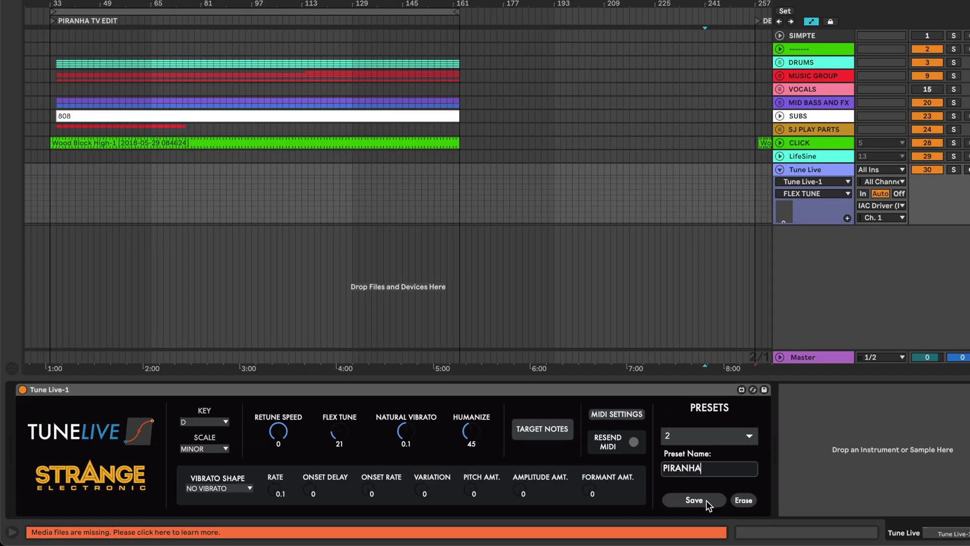
pyautogui.click(707, 500)
pyautogui.click(742, 437)
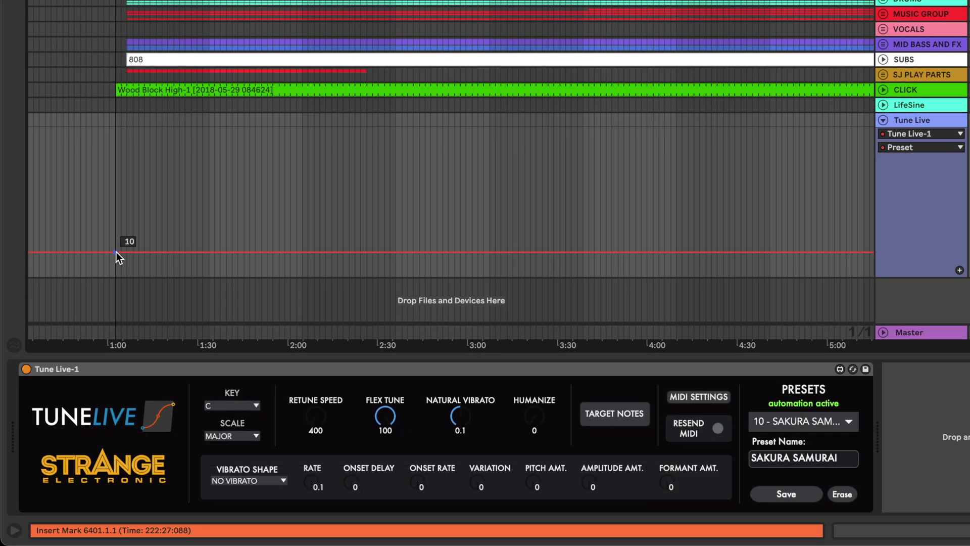
pyautogui.moveTo(116, 252); pyautogui.dragTo(116, 272)
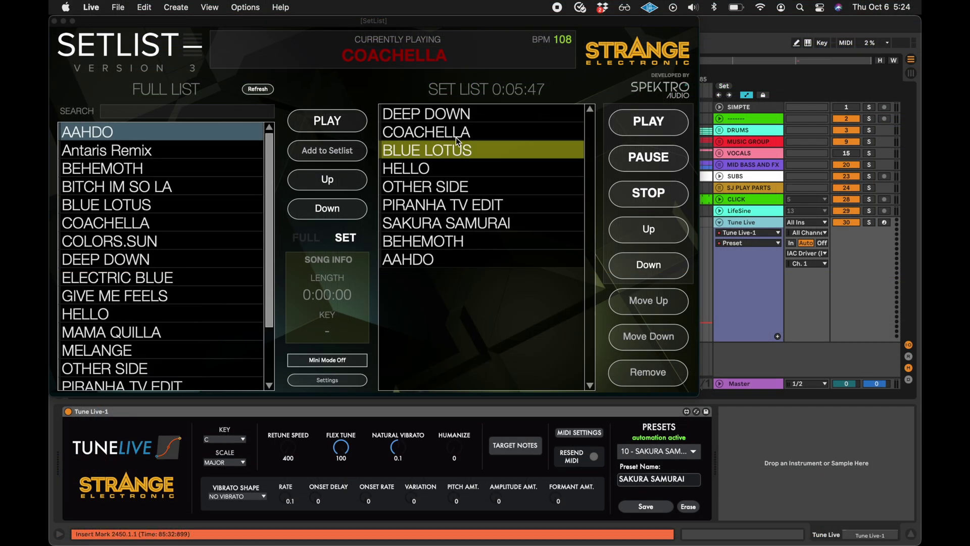
# - Cue DEEP DOWN and play, advancing through COACHELLA, BLUE LOTUS and HELLO
pyautogui.click(451, 117)
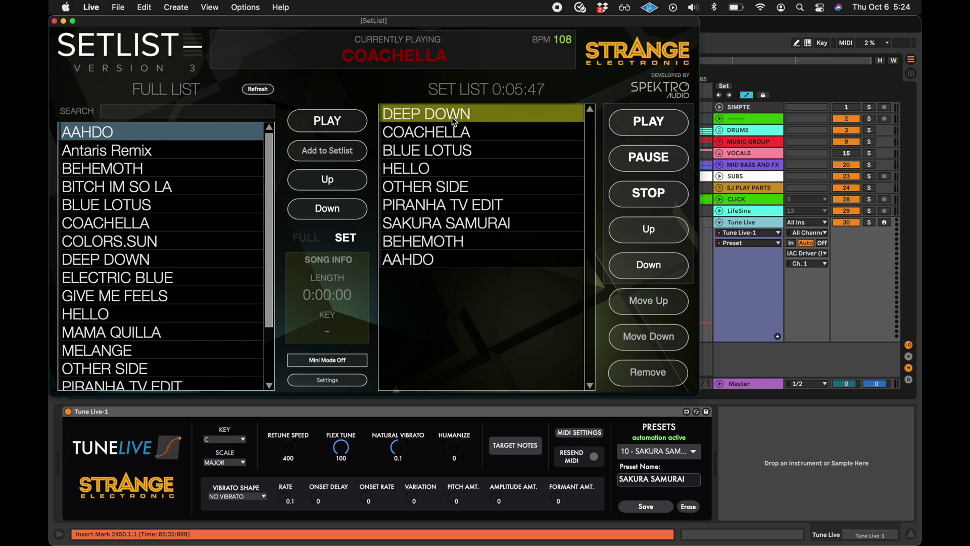
pyautogui.click(654, 124)
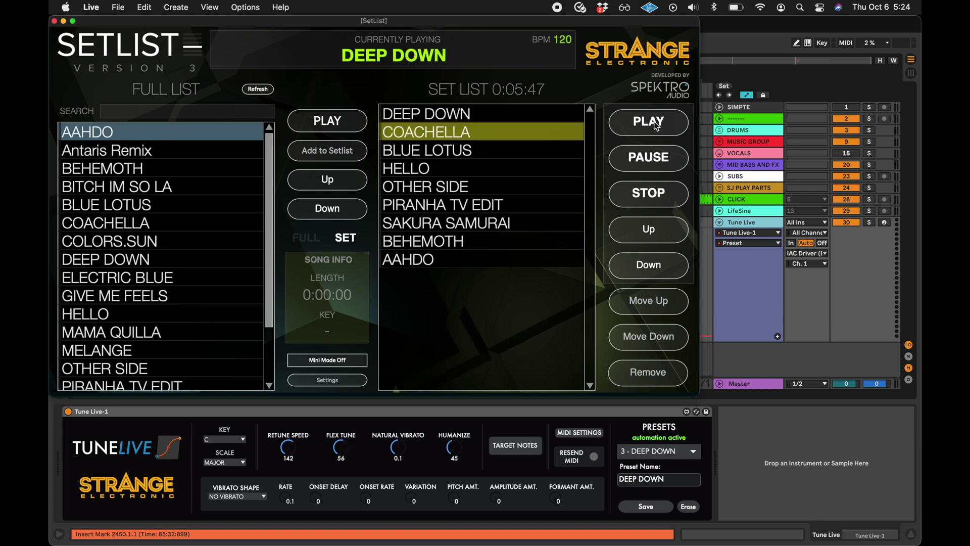
pyautogui.click(654, 124)
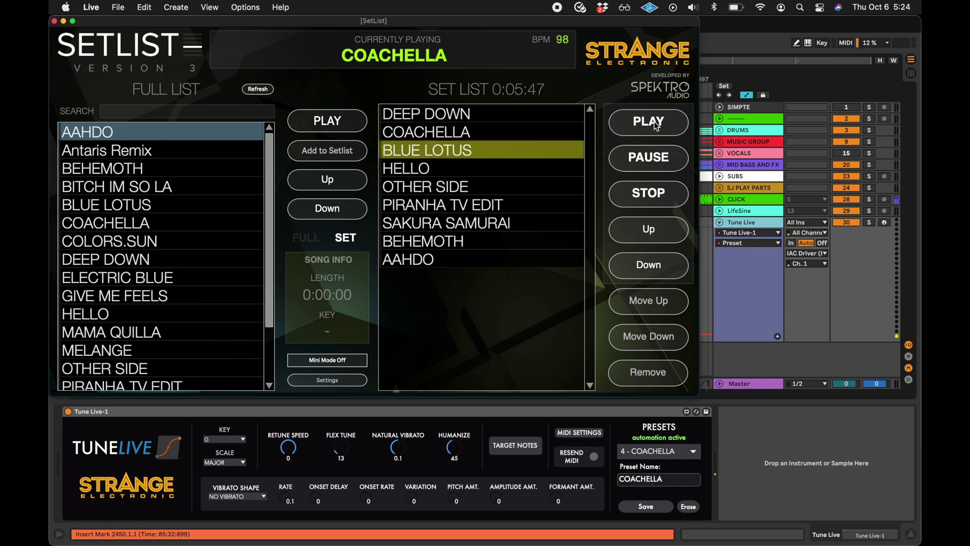
pyautogui.click(654, 124)
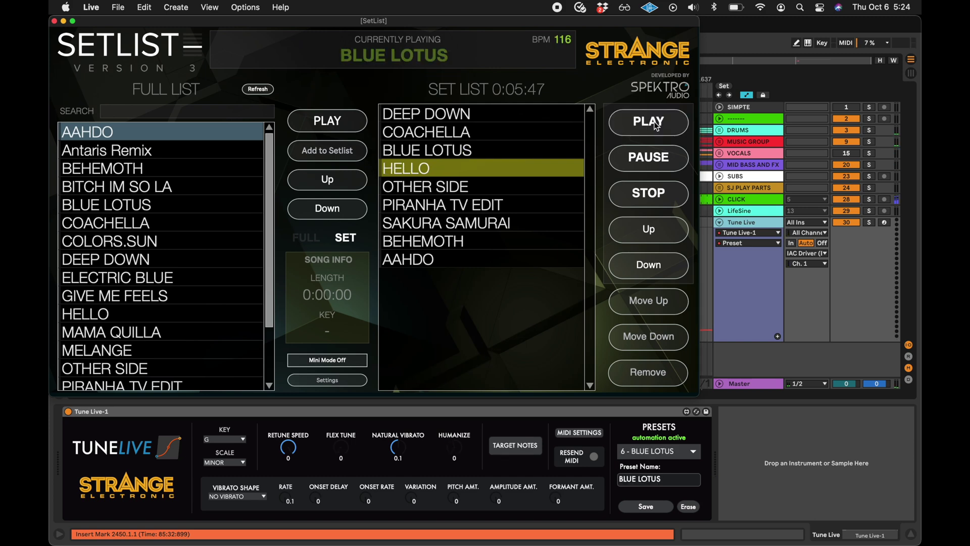
pyautogui.click(654, 125)
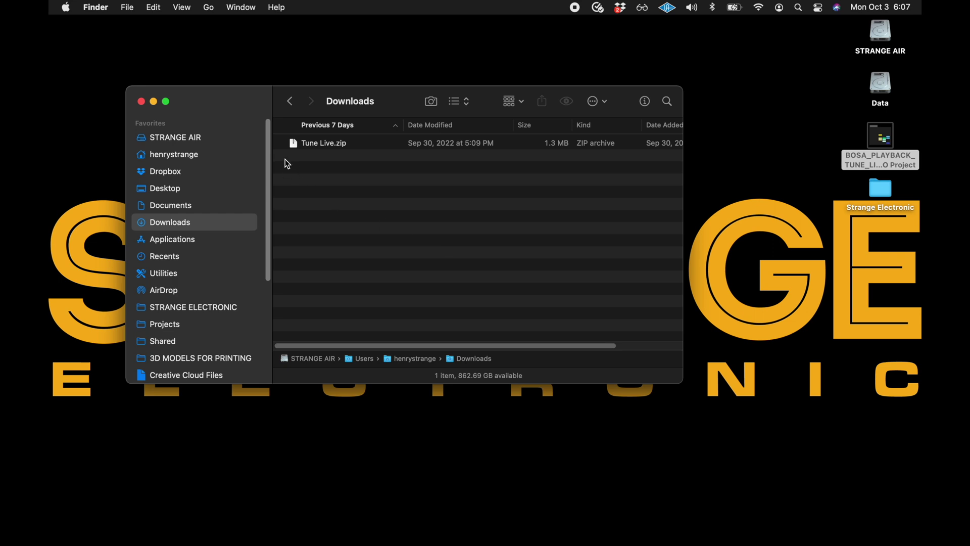
# - Unzip Tune Live.zip and move the Tune Live folder into Strange Electronic
pyautogui.doubleClick(307, 145)
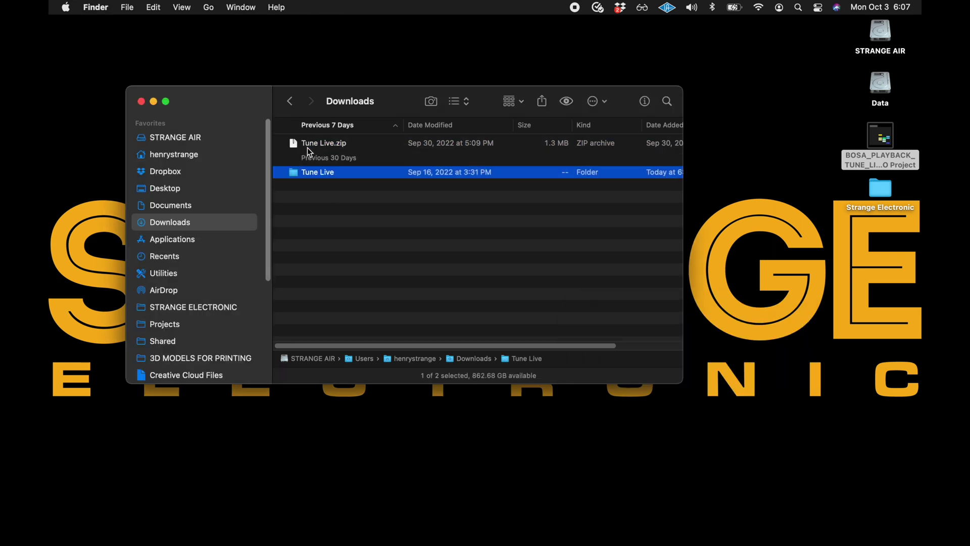
pyautogui.doubleClick(312, 173)
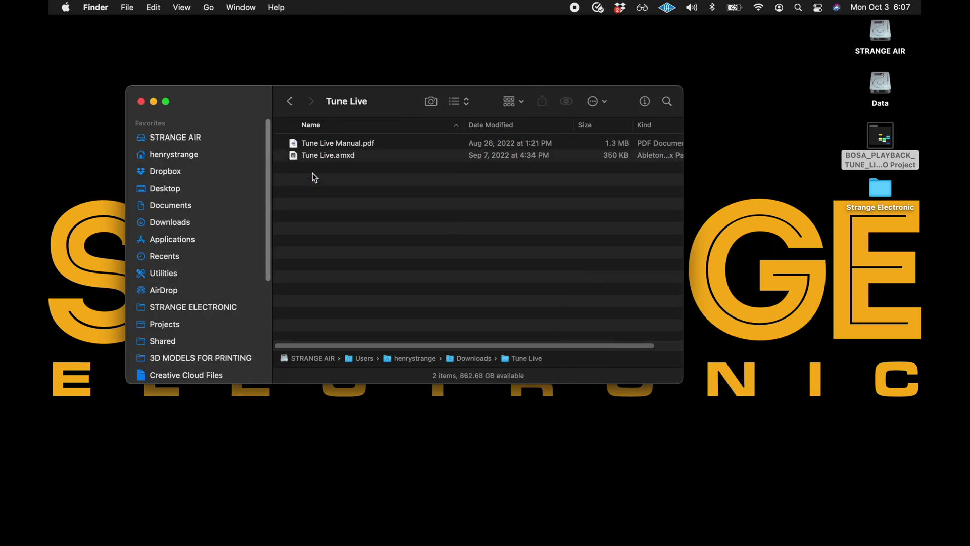
pyautogui.click(290, 102)
pyautogui.moveTo(309, 173); pyautogui.dragTo(692, 178)
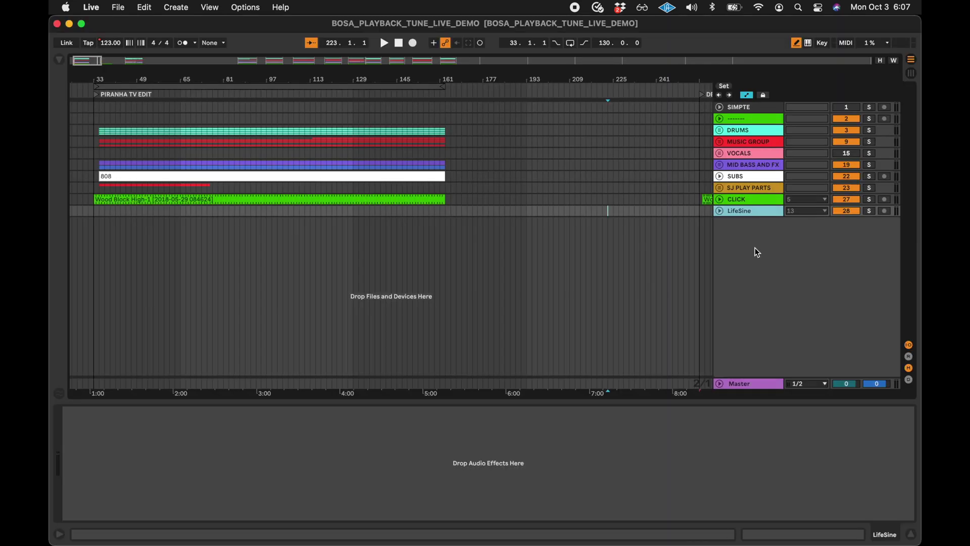
# - Insert a new MIDI track in Live and start naming it Tune Live
pyautogui.rightClick(754, 247)
pyautogui.click(764, 262)
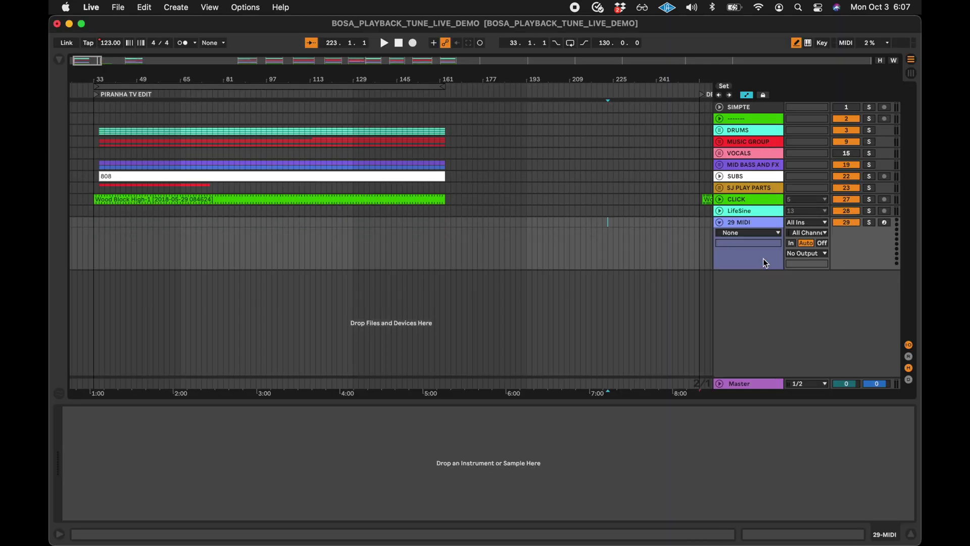
pyautogui.press('super+r')
pyautogui.write('T')
# - Name the track Tune Live and drag Tune Live.amxd from Finder onto it
pyautogui.press('Return')
pyautogui.hotkey('ctrl', 'Up')
pyautogui.click(750, 130)
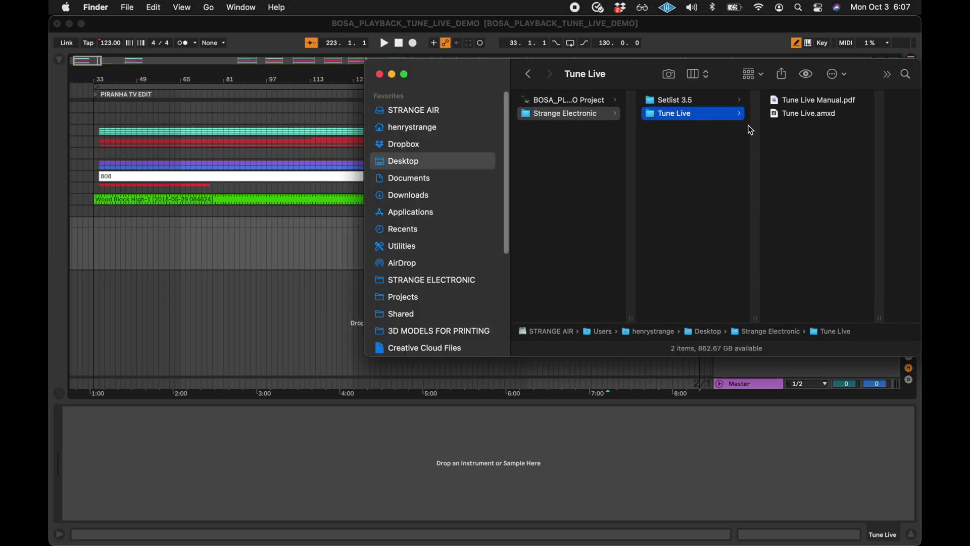
pyautogui.moveTo(812, 108); pyautogui.dragTo(275, 247)
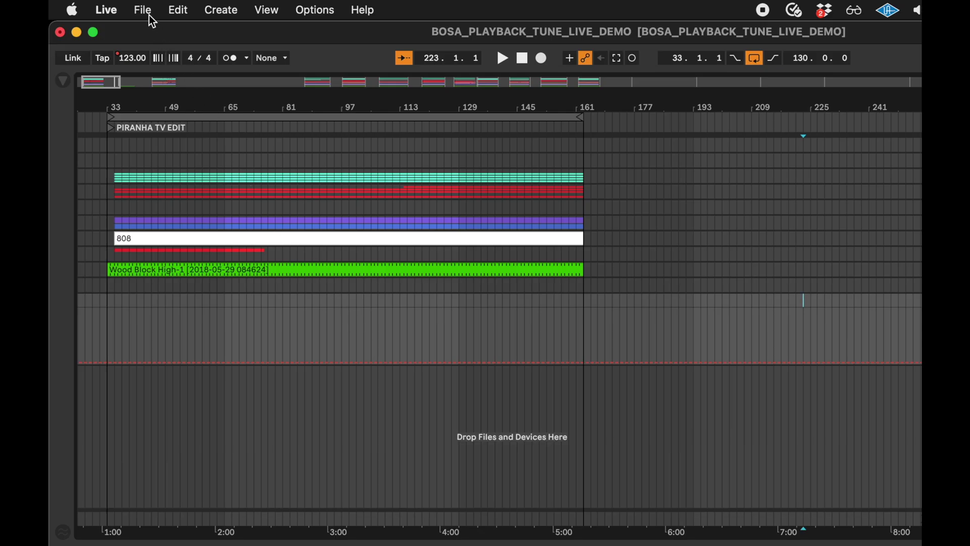
# - Run File > Collect All and Save, confirming the copy of media files into the project
pyautogui.click(122, 11)
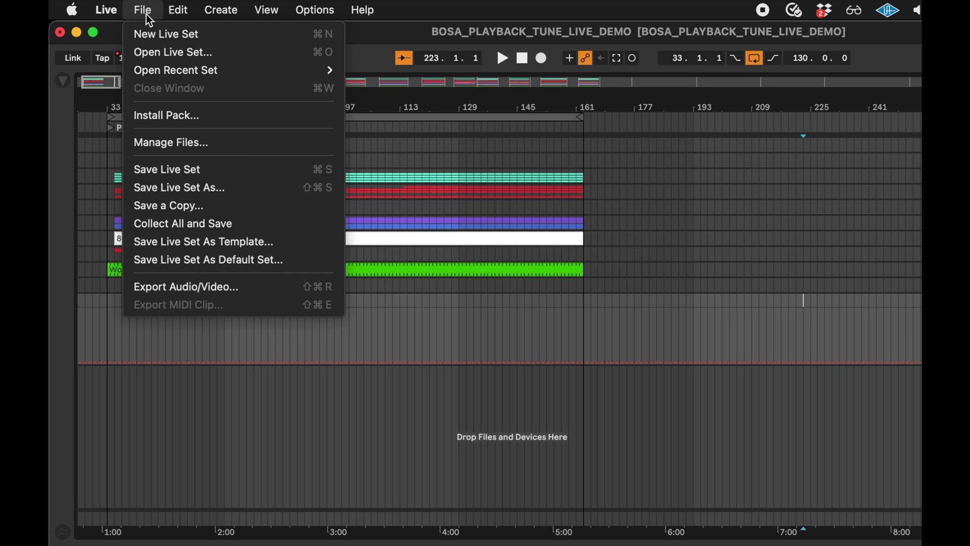
pyautogui.click(217, 226)
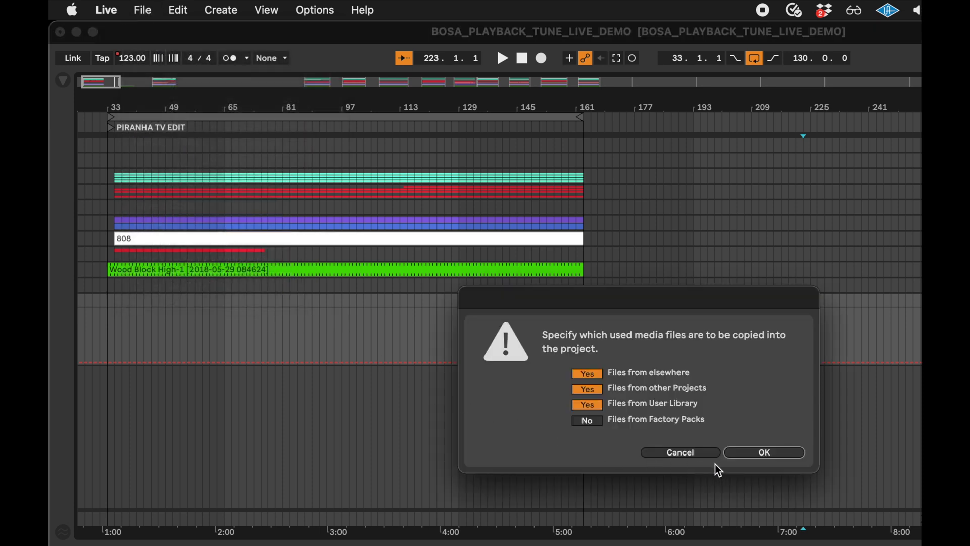
pyautogui.click(746, 453)
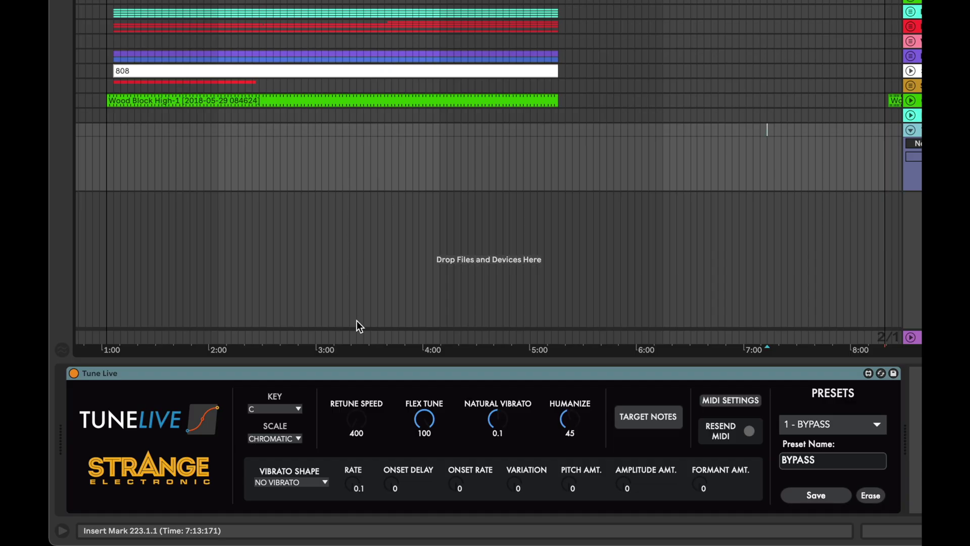
# - Lower retune speed to 365 then 274, set natural vibrato to -12, and toggle target notes
pyautogui.moveTo(290, 445); pyautogui.dragTo(290, 455)
pyautogui.moveTo(356, 419); pyautogui.dragTo(356, 429)
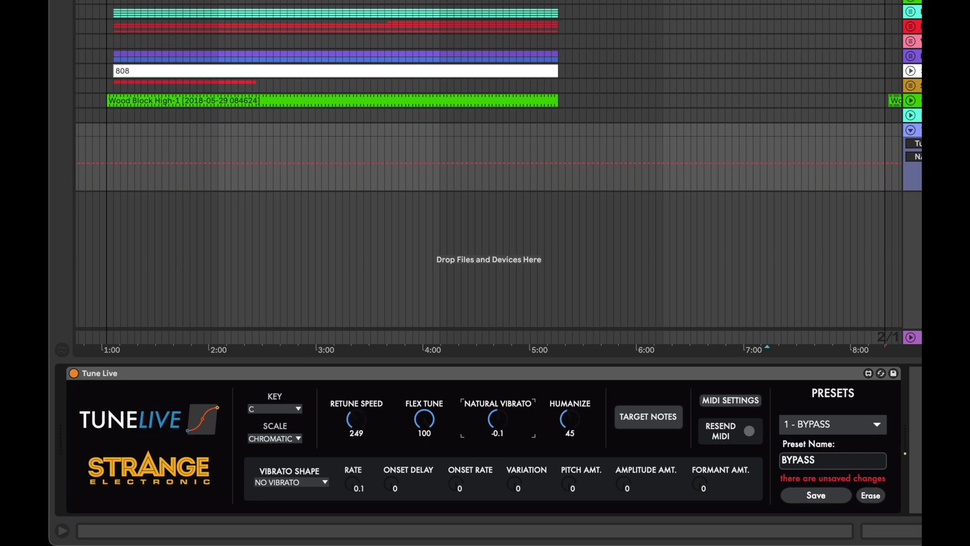
pyautogui.moveTo(504, 426); pyautogui.dragTo(504, 434)
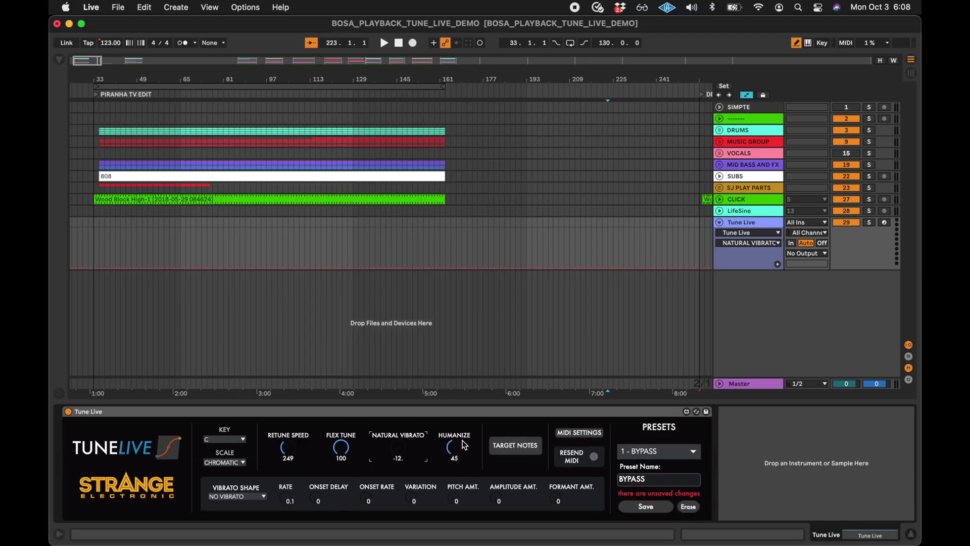
pyautogui.click(532, 456)
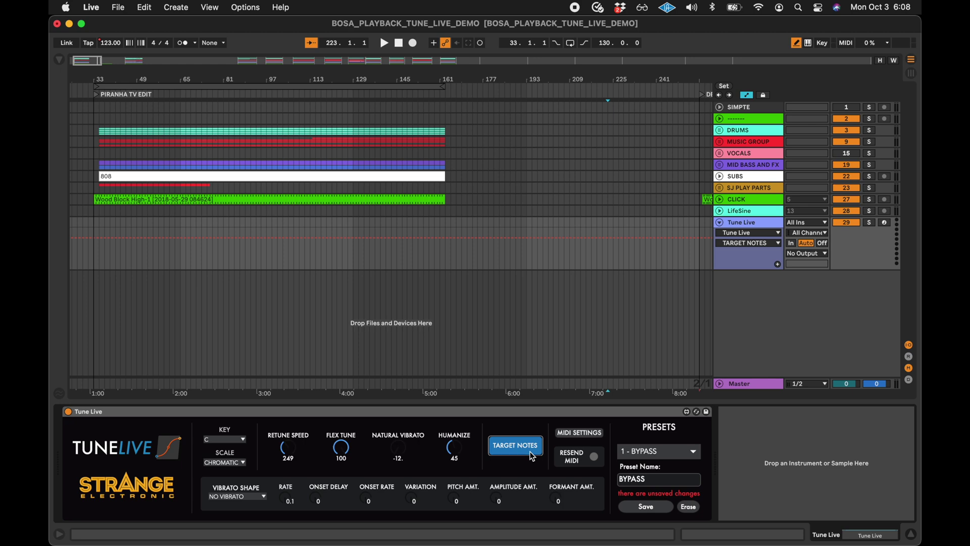
pyautogui.click(532, 456)
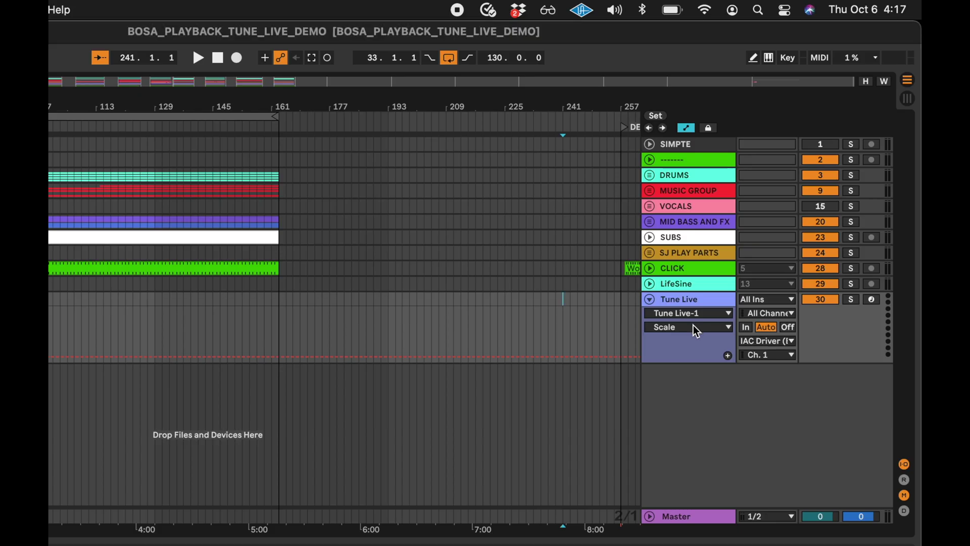
# - Show the Key automation lane and add a point setting the key to C
pyautogui.click(690, 327)
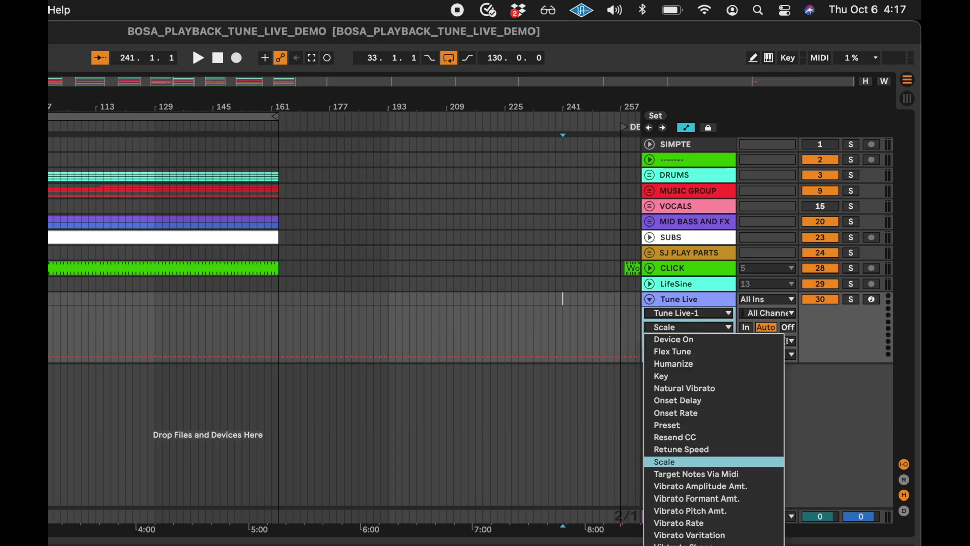
pyautogui.click(687, 375)
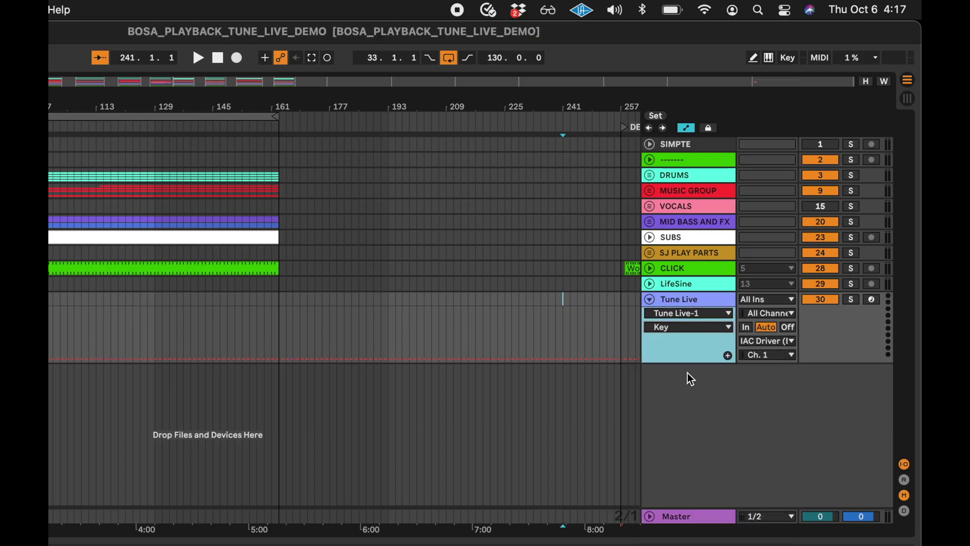
pyautogui.click(565, 360)
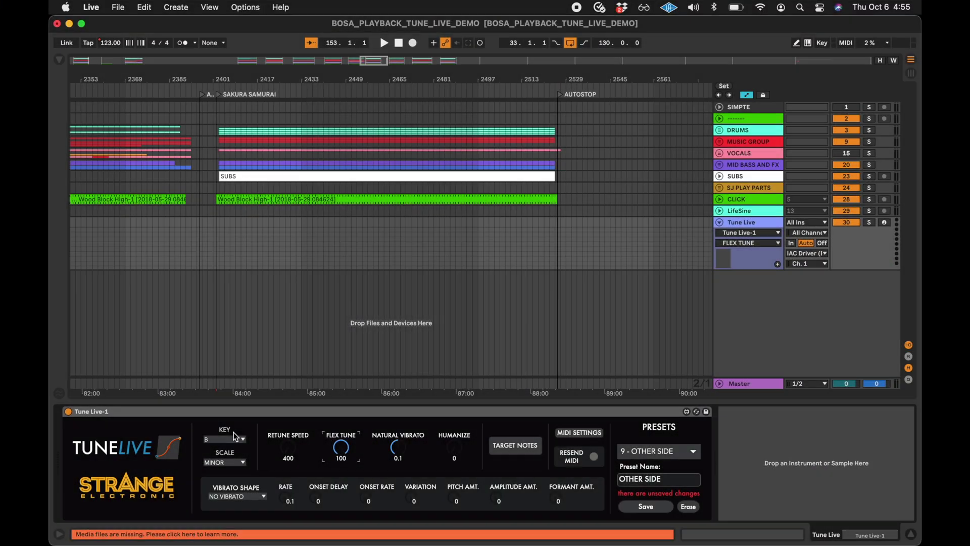
# - Set C MAJOR, save it as preset 10 SAKURA SAMURAI, and step through presets in the automation
pyautogui.click(232, 439)
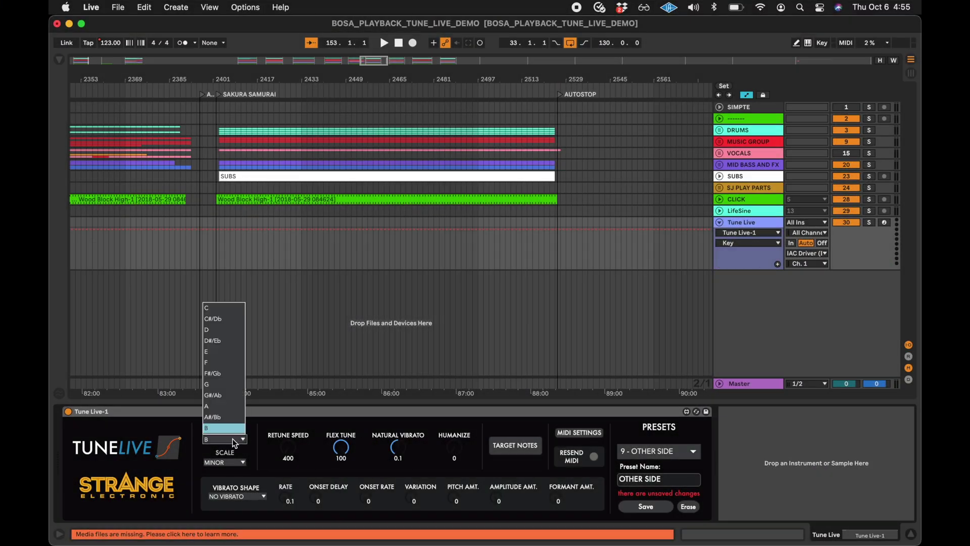
pyautogui.click(219, 309)
pyautogui.click(227, 463)
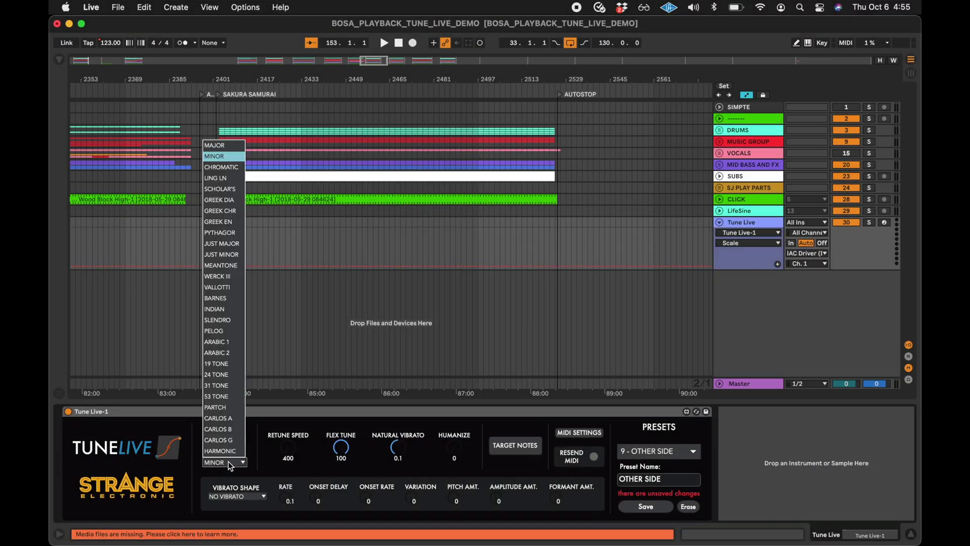
pyautogui.click(221, 146)
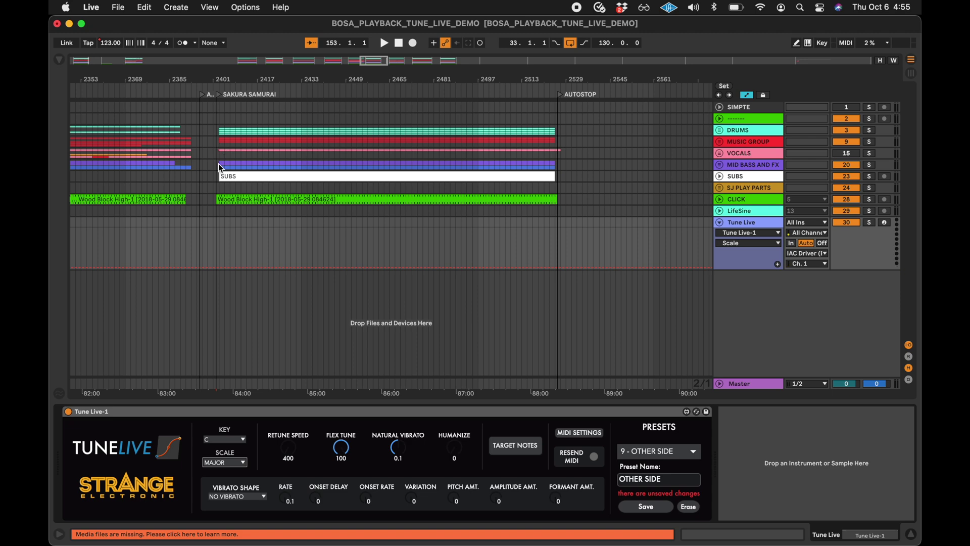
pyautogui.click(668, 451)
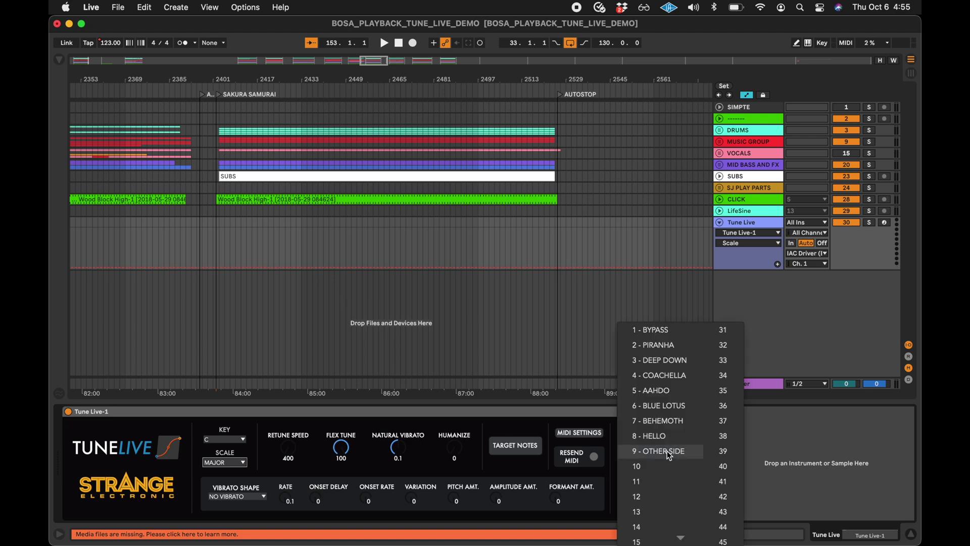
pyautogui.click(665, 466)
pyautogui.click(658, 480)
pyautogui.write('SAKURA SAMURAI')
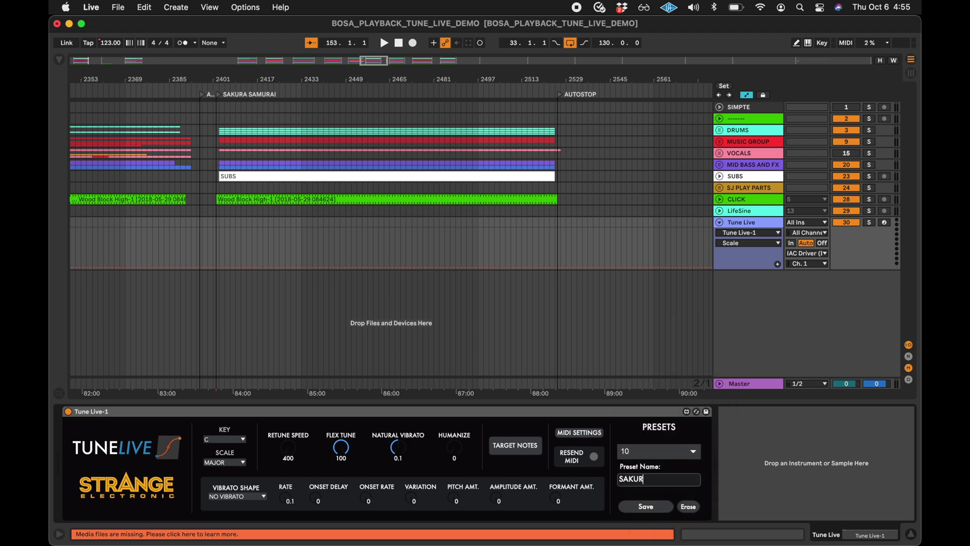
pyautogui.click(656, 503)
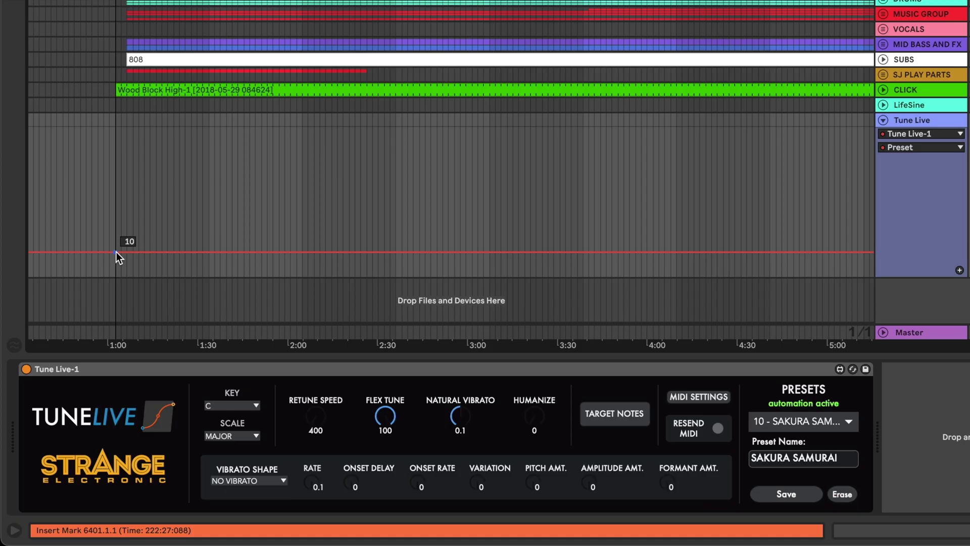
pyautogui.moveTo(115, 254); pyautogui.dragTo(116, 271)
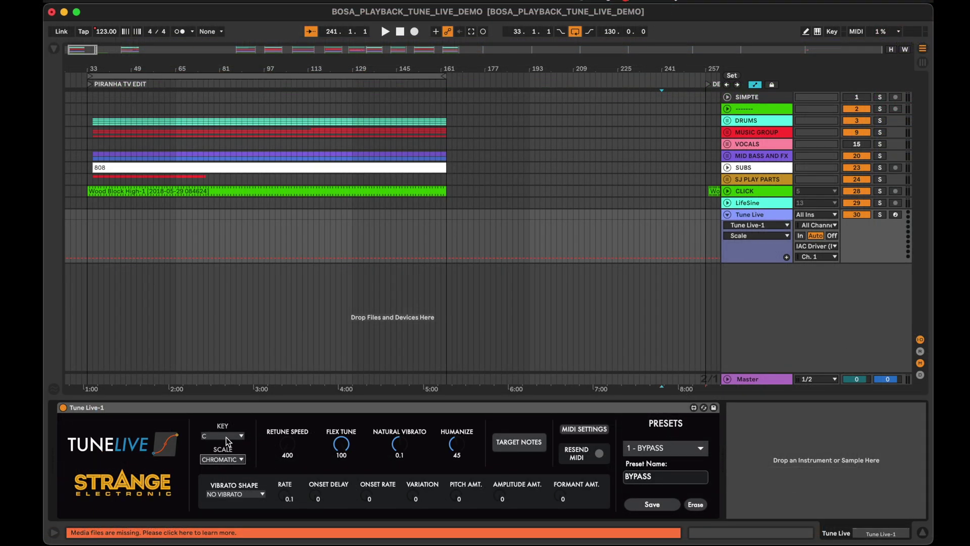
# - Set Tune Live to D MINOR with retune speed 0 and flex tune 21
pyautogui.click(227, 436)
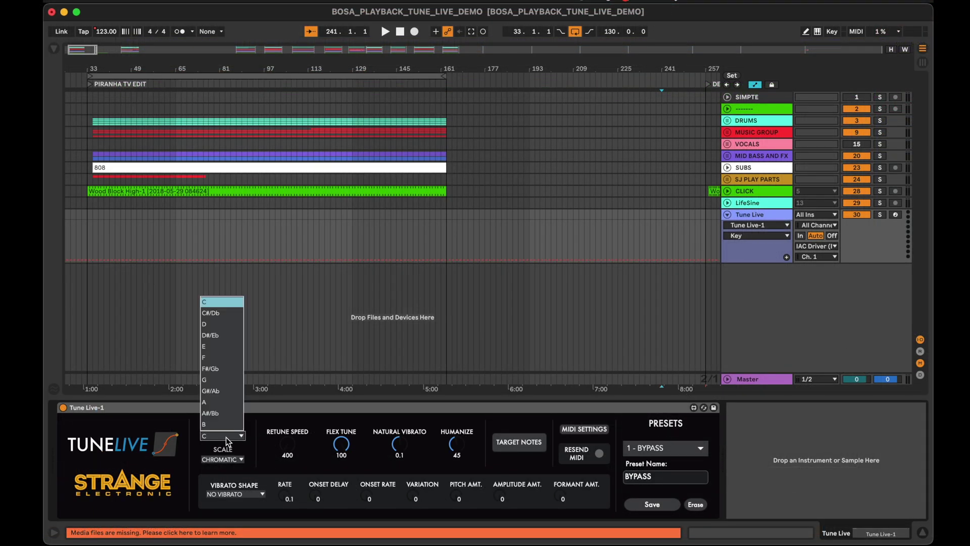
pyautogui.click(226, 327)
pyautogui.click(241, 460)
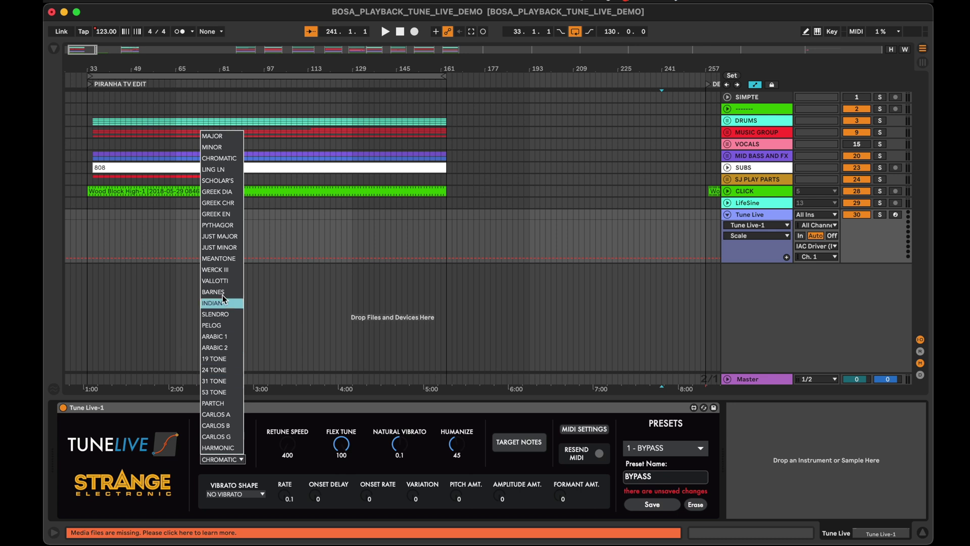
pyautogui.click(221, 147)
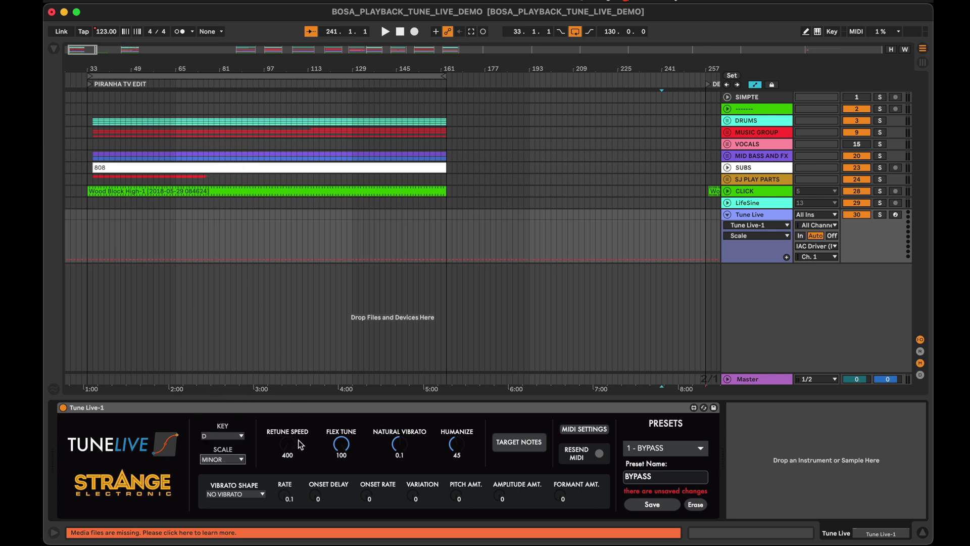
pyautogui.moveTo(288, 444); pyautogui.dragTo(283, 463)
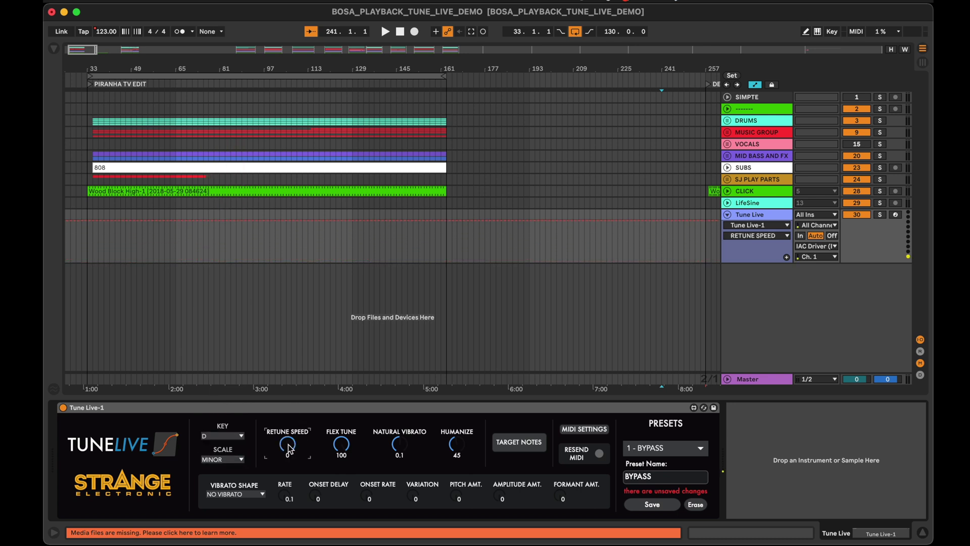
pyautogui.click(335, 447)
pyautogui.moveTo(341, 445); pyautogui.dragTo(341, 462)
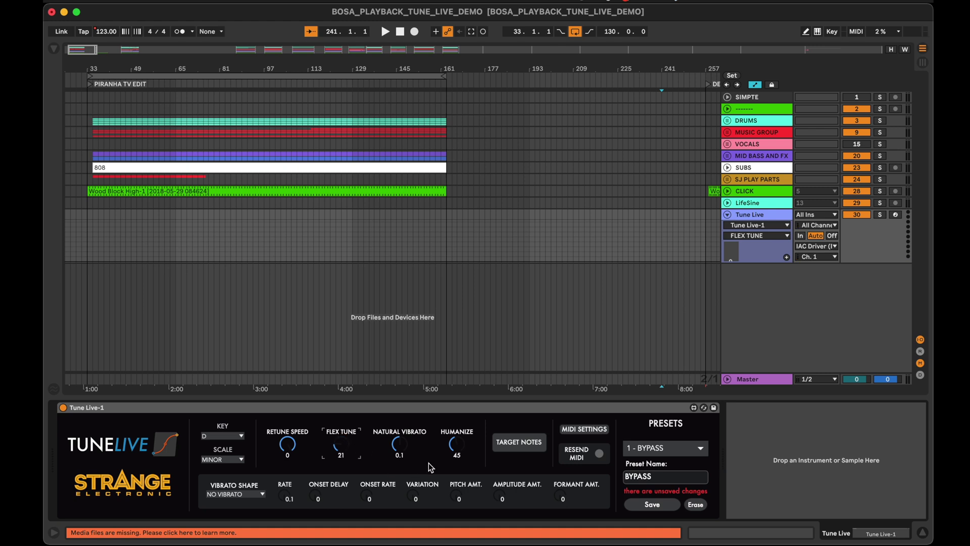
# - Save the D minor settings as preset 2 PIRANHA, then raise the retune speed to 135
pyautogui.click(648, 452)
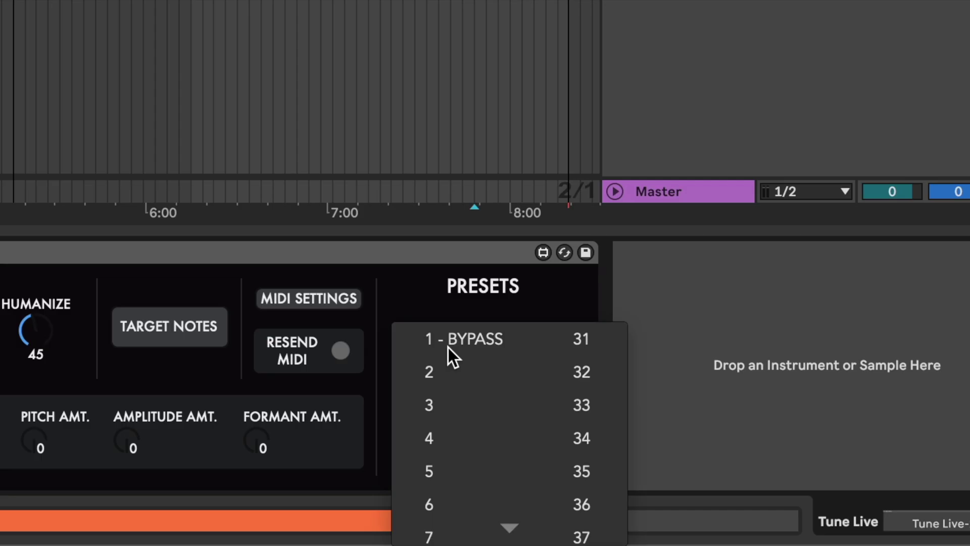
pyautogui.click(456, 373)
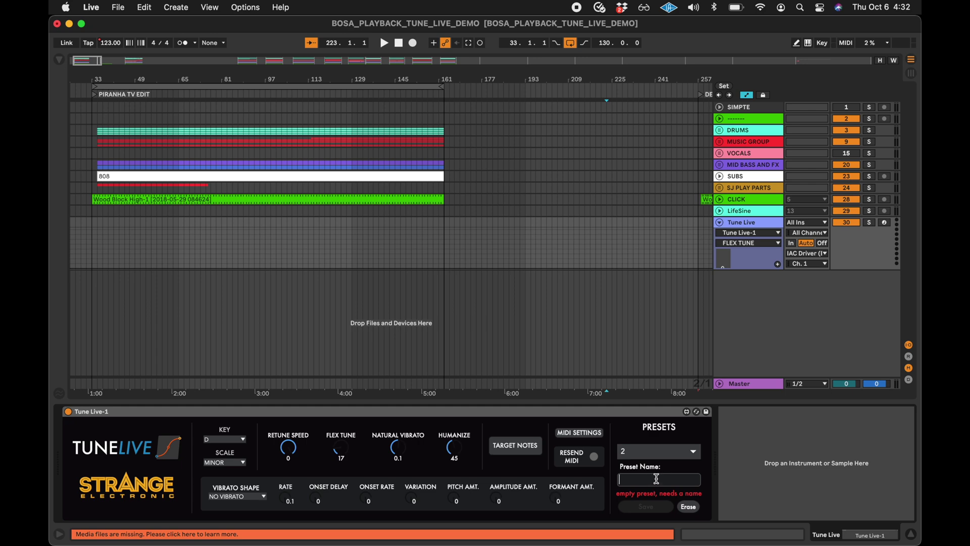
pyautogui.write('PIRANHA')
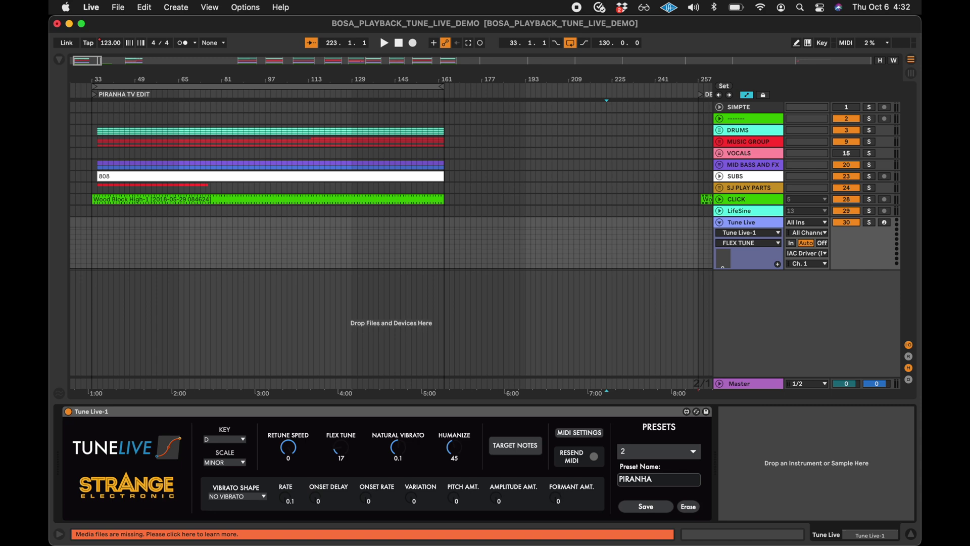
pyautogui.click(667, 511)
pyautogui.click(688, 454)
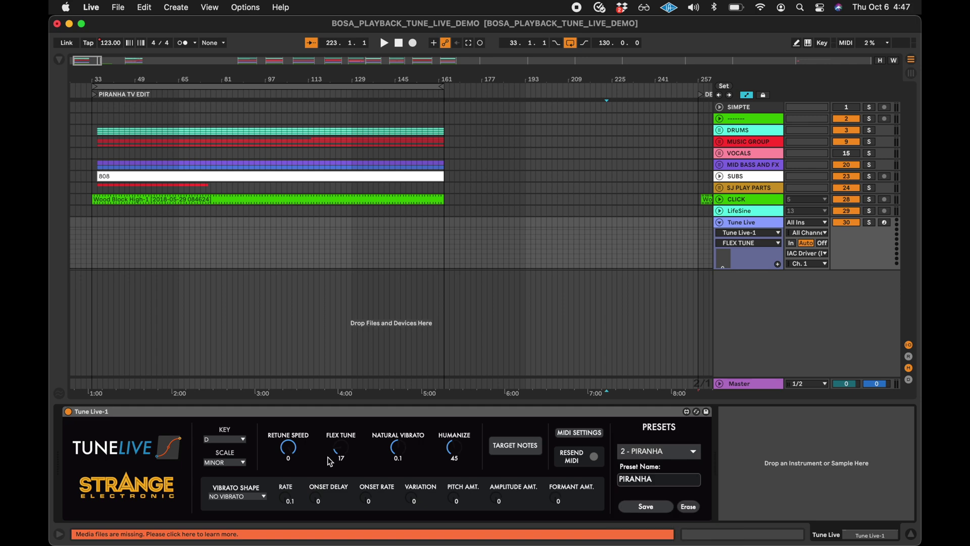
pyautogui.moveTo(288, 447); pyautogui.dragTo(288, 439)
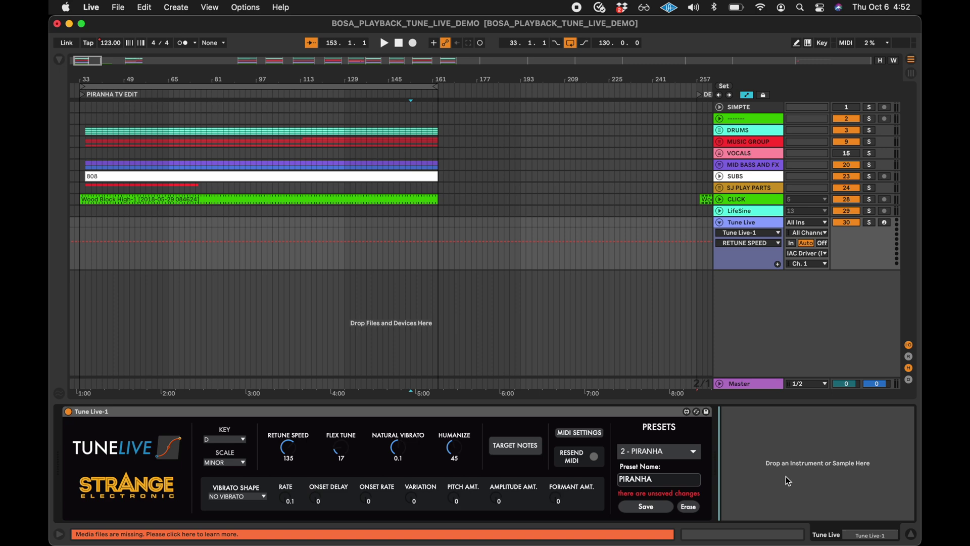
# - Save preset slot 3 as DEEP DOWN with key C, MAJOR scale and adjusted retune and flex tune
pyautogui.click(659, 455)
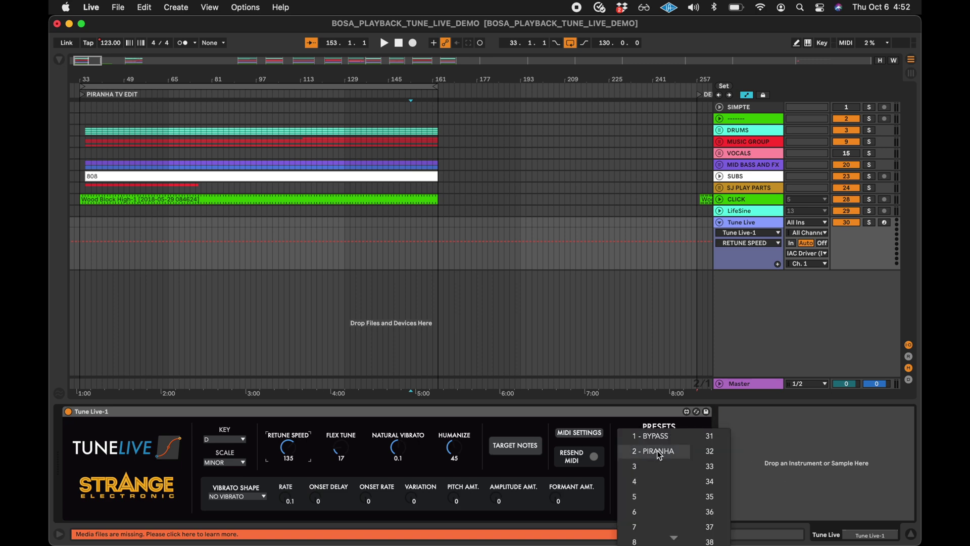
pyautogui.click(660, 454)
pyautogui.click(660, 452)
pyautogui.click(662, 466)
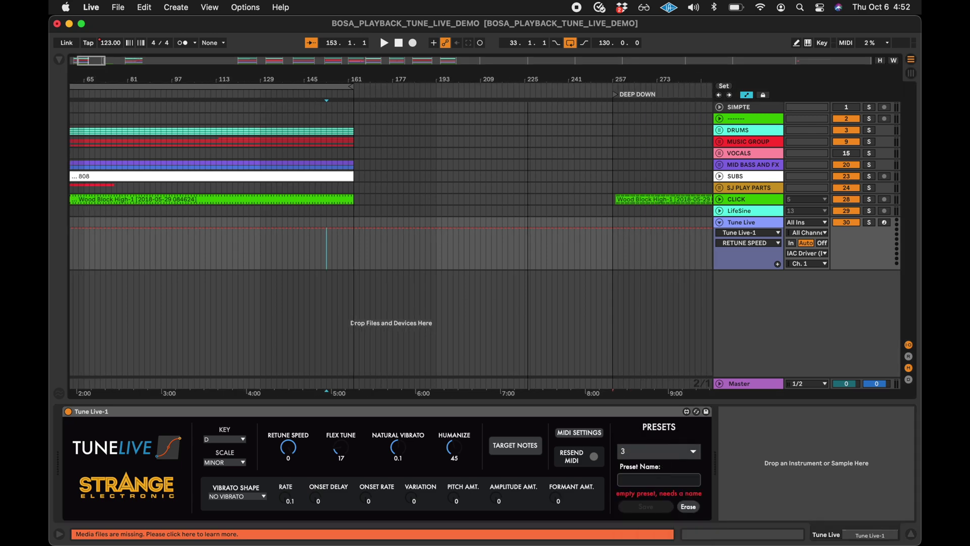
pyautogui.hscroll(10, 614, 76)
pyautogui.click(225, 439)
pyautogui.click(226, 332)
pyautogui.click(224, 462)
pyautogui.moveTo(341, 447); pyautogui.dragTo(341, 434)
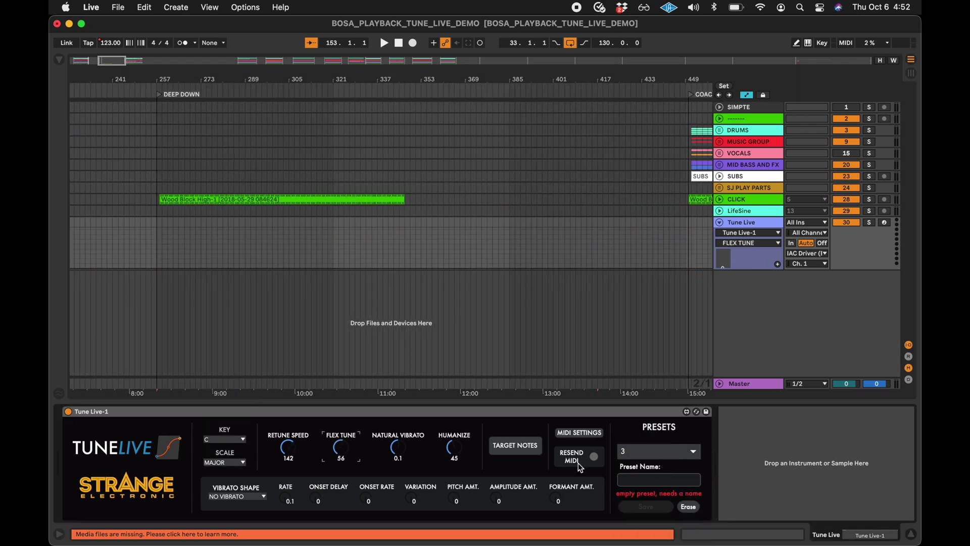
pyautogui.click(659, 479)
pyautogui.write('DEEP DOWN')
pyautogui.press('Return')
# - Save preset 9 under the name OTHER SIDE
pyautogui.hscroll(9, 525, 235)
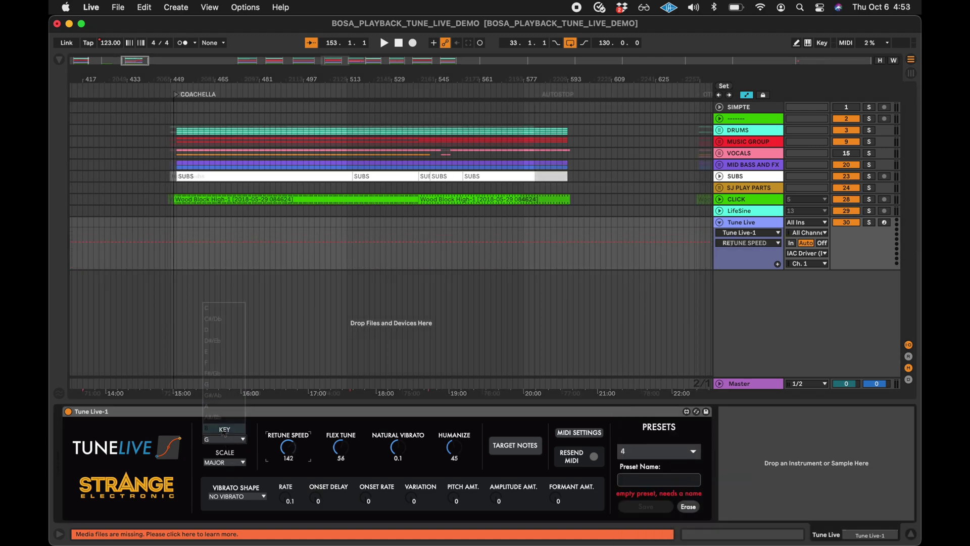
pyautogui.hscroll(15, 525, 234)
pyautogui.click(659, 478)
pyautogui.write('OTHER SIDE')
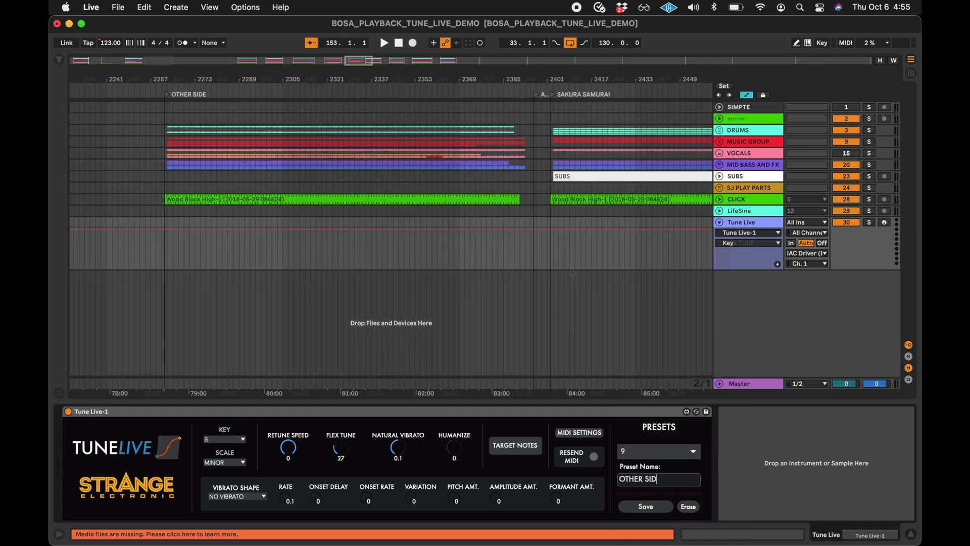
pyautogui.press('Return')
# - Save preset 10 as SAKURA SAMURAI with retune speed 400, flex tune 100, key C MAJOR
pyautogui.moveTo(288, 447); pyautogui.dragTo(288, 434)
pyautogui.moveTo(341, 447); pyautogui.dragTo(341, 434)
pyautogui.click(224, 439)
pyautogui.click(225, 147)
pyautogui.click(225, 462)
pyautogui.click(659, 451)
pyautogui.click(666, 466)
pyautogui.click(659, 479)
pyautogui.write('SAKURA SA')
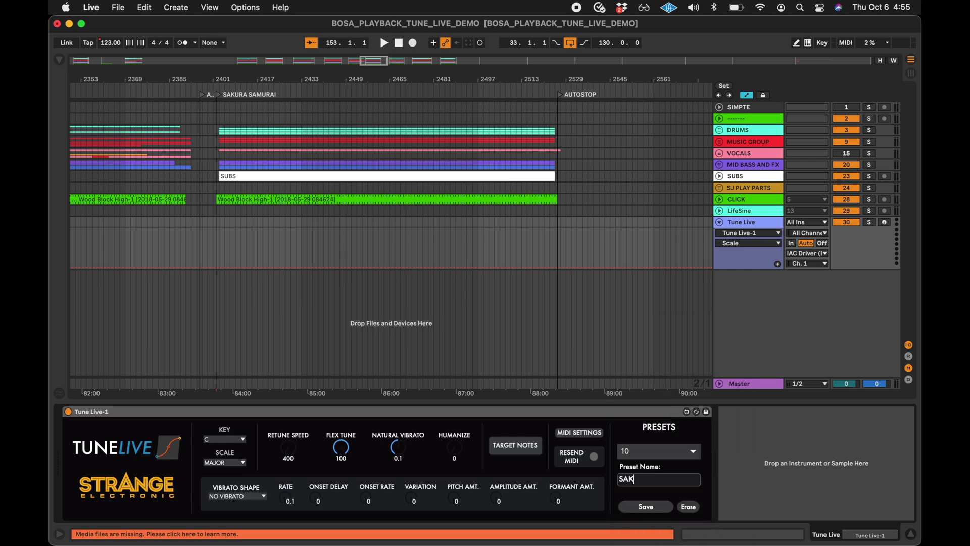
pyautogui.write('MURAI')
pyautogui.press('Return')
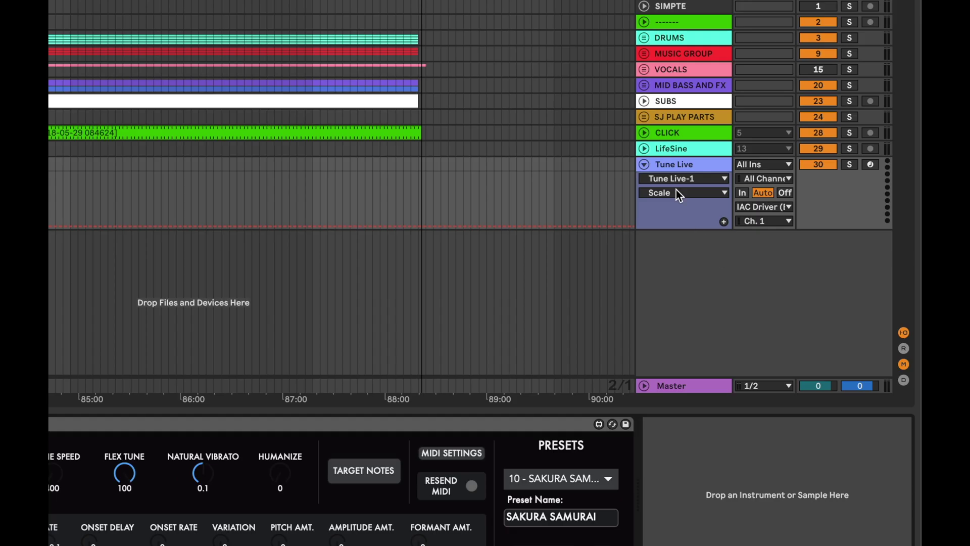
pyautogui.click(676, 191)
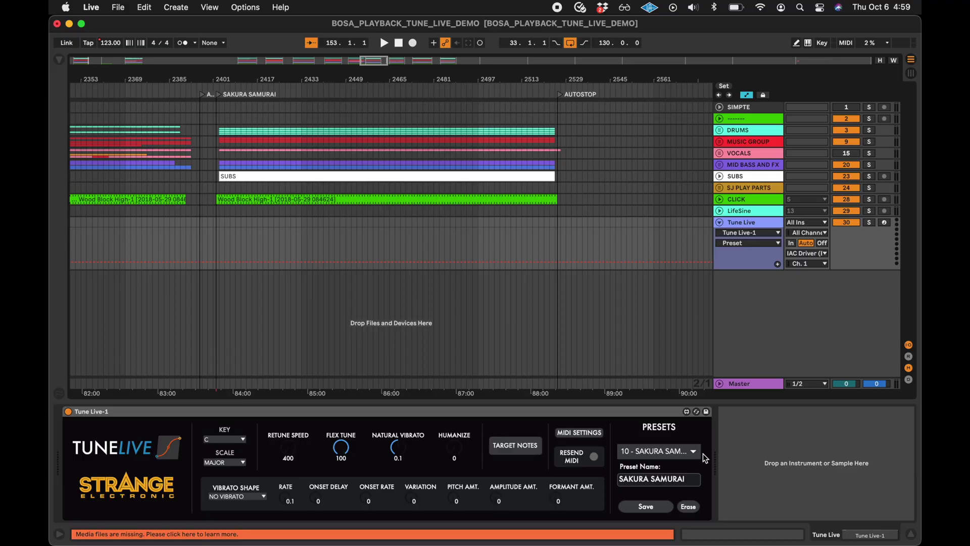
# - Load 10 - SAKURA SAMURAI, make the Tune Live track taller, and zoom out over the whole set
pyautogui.click(697, 451)
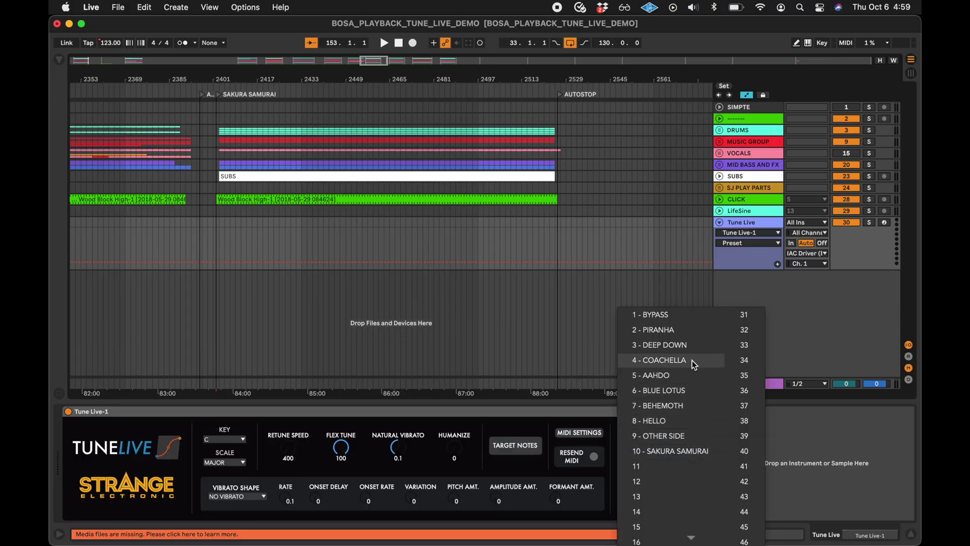
pyautogui.click(710, 450)
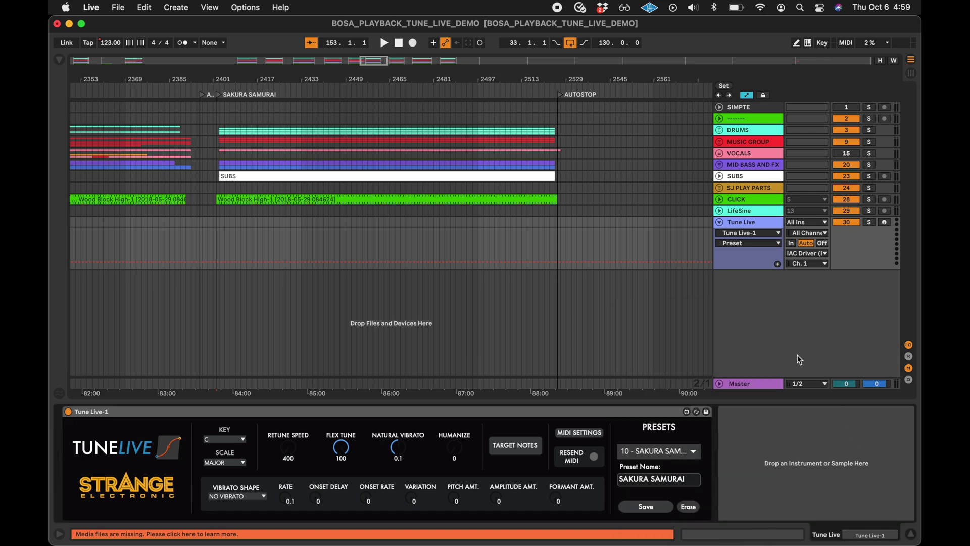
pyautogui.moveTo(748, 270); pyautogui.dragTo(748, 342)
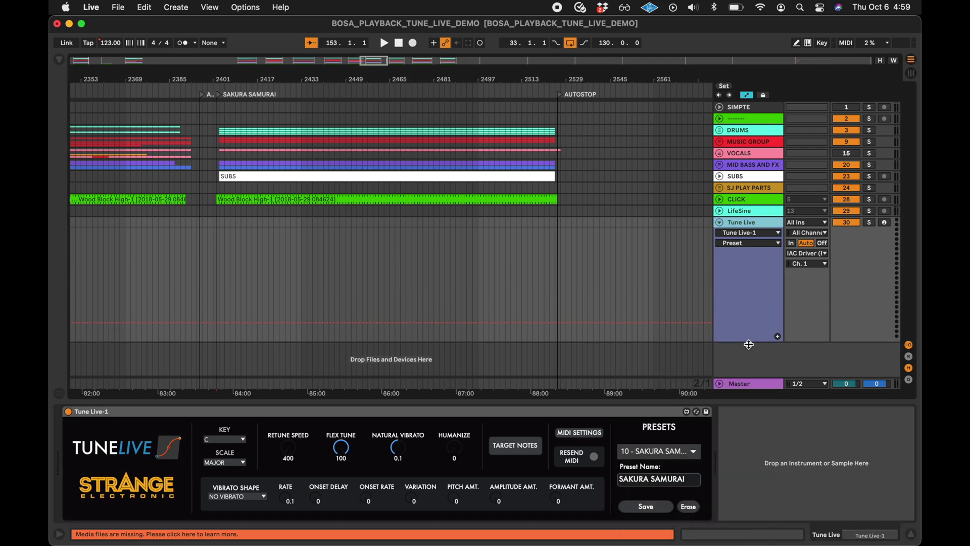
pyautogui.click(643, 322)
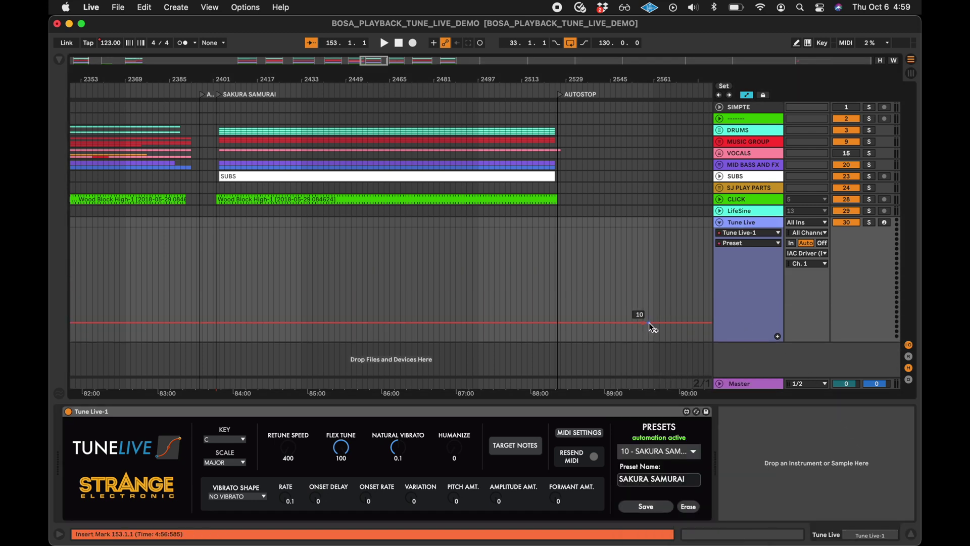
pyautogui.click(643, 323)
pyautogui.moveTo(574, 62); pyautogui.dragTo(573, 48)
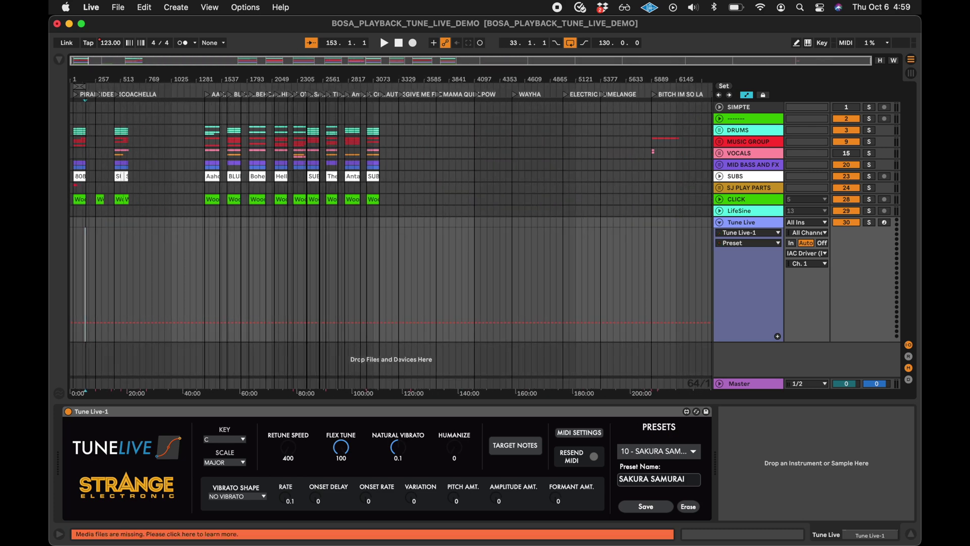
# - Set Tune Live's Preset automation to 2 for PIRANHA TV EDIT and 4 for COACHELLA
pyautogui.click(703, 92)
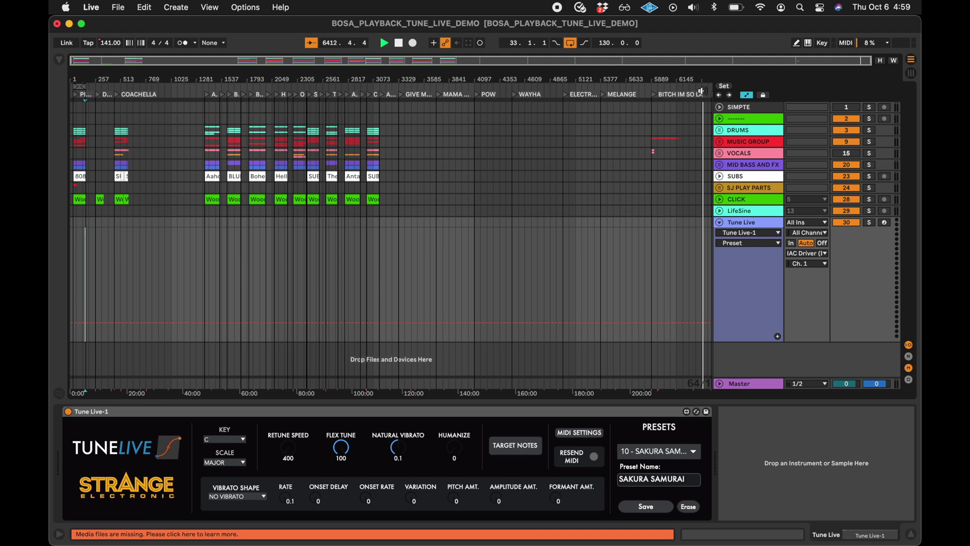
pyautogui.click(704, 116)
pyautogui.press('+')
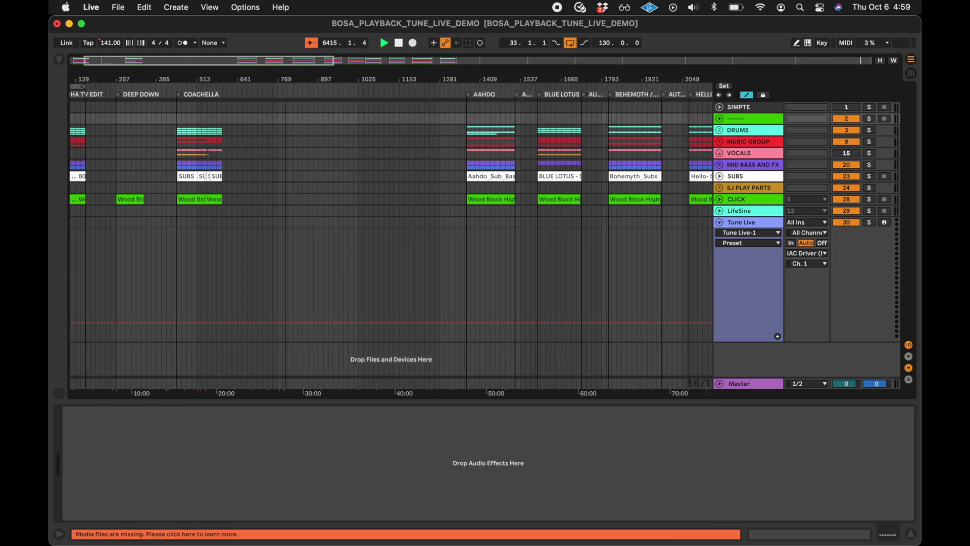
pyautogui.press('+')
pyautogui.press('+')
pyautogui.press('+')
pyautogui.press('+')
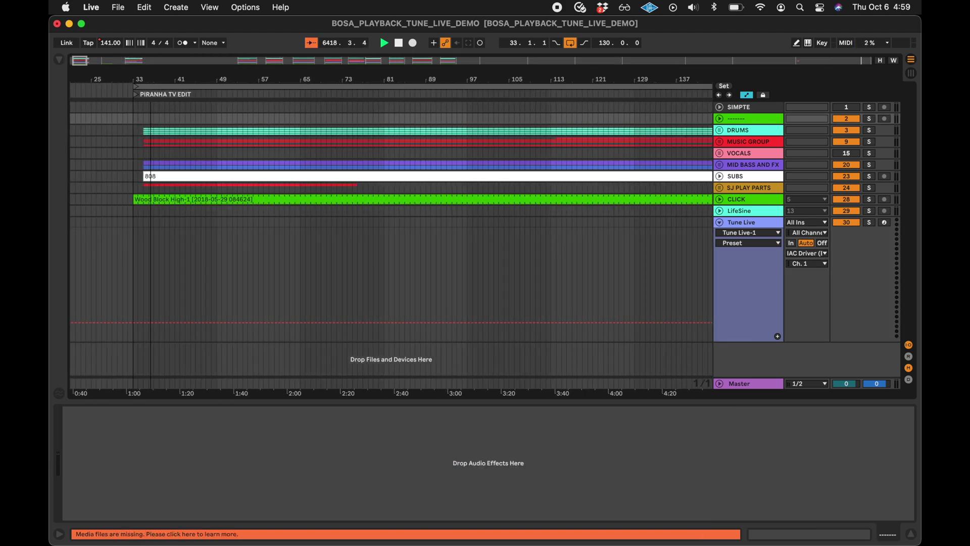
pyautogui.press('-')
pyautogui.click(747, 223)
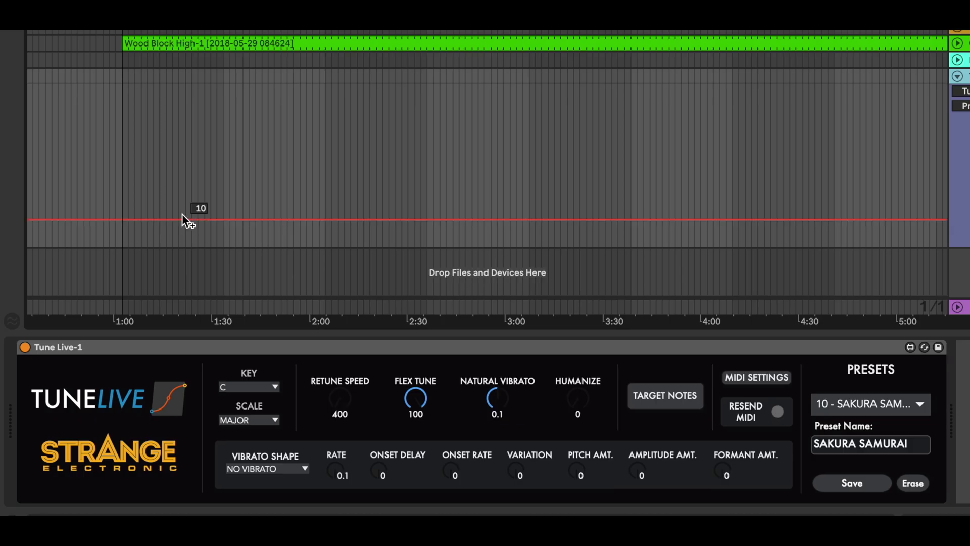
pyautogui.moveTo(122, 219); pyautogui.dragTo(122, 242)
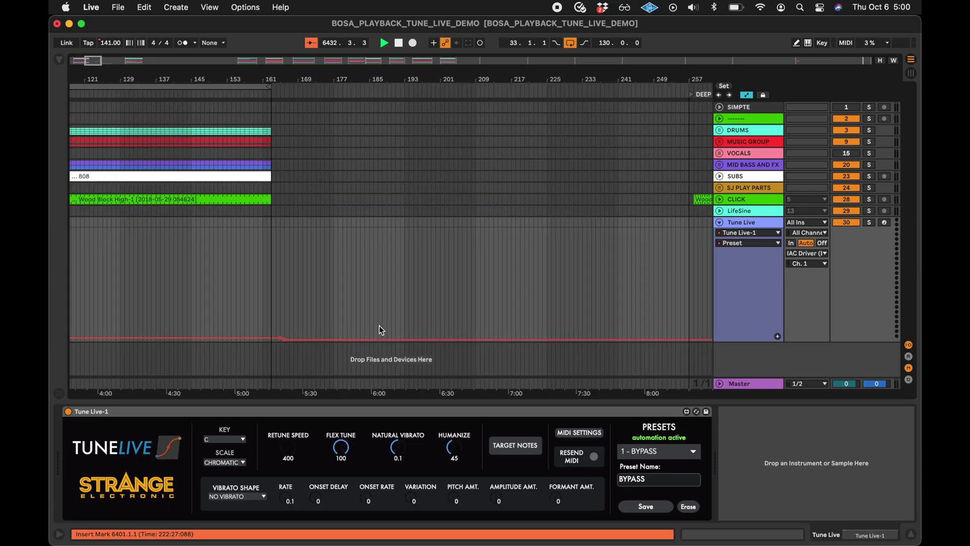
pyautogui.moveTo(367, 336); pyautogui.dragTo(393, 334)
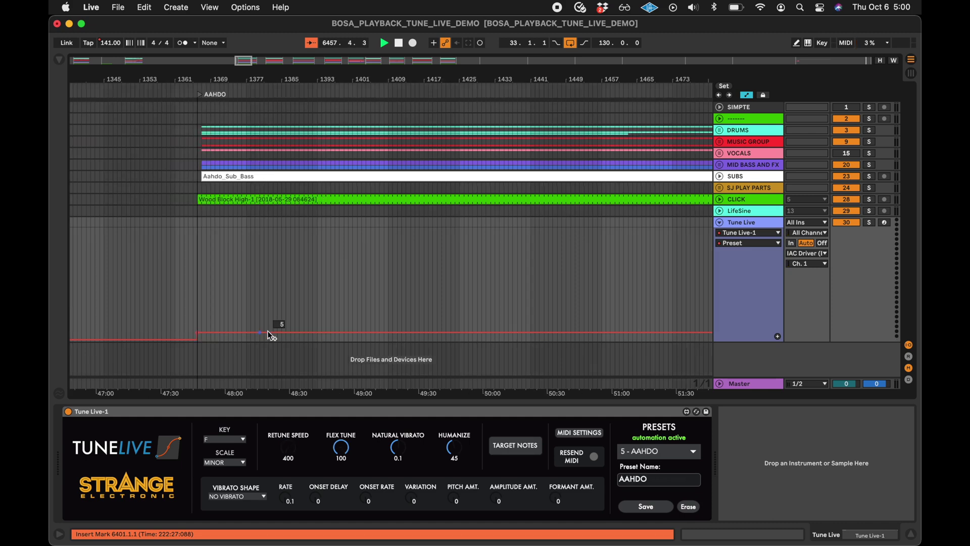
pyautogui.click(756, 383)
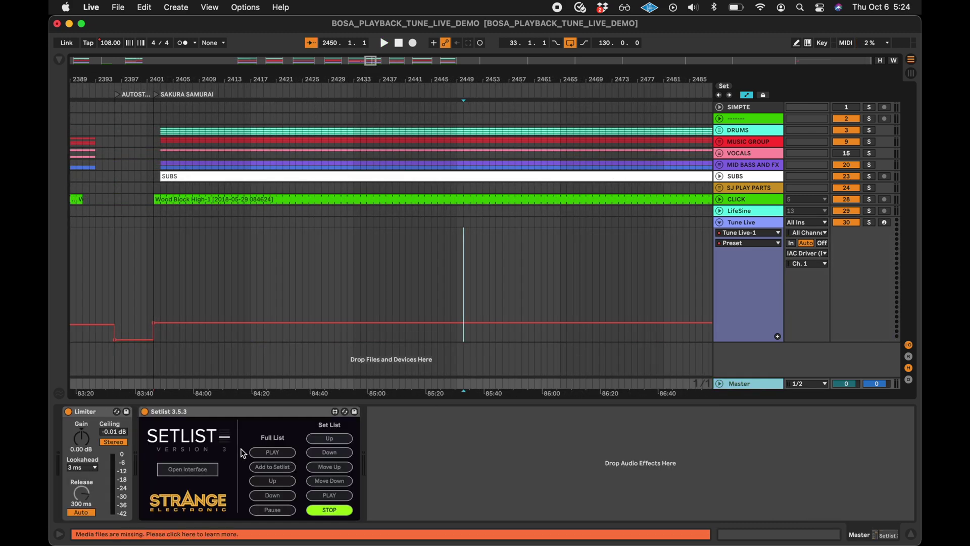
# - Open the full Setlist interface alongside the Tune Live device
pyautogui.click(208, 469)
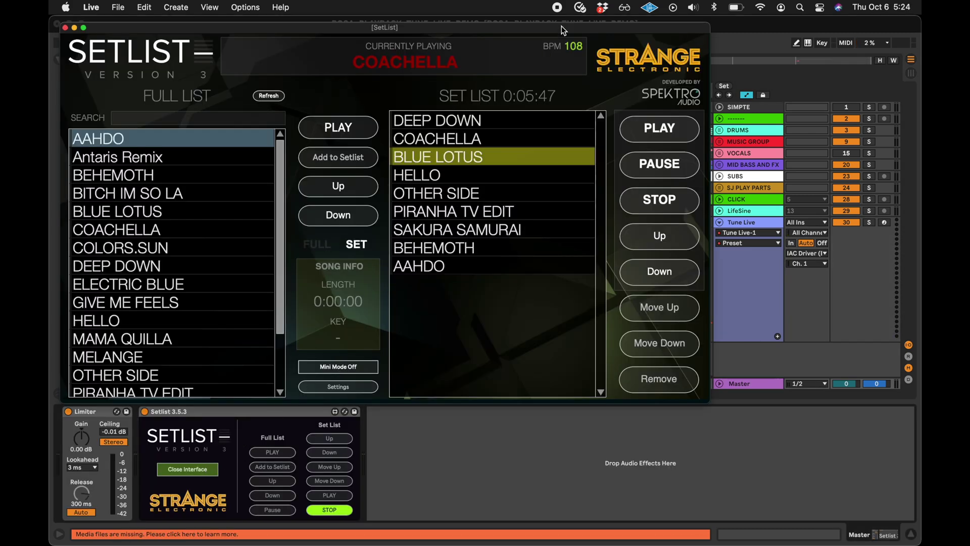
pyautogui.moveTo(562, 26); pyautogui.dragTo(552, 19)
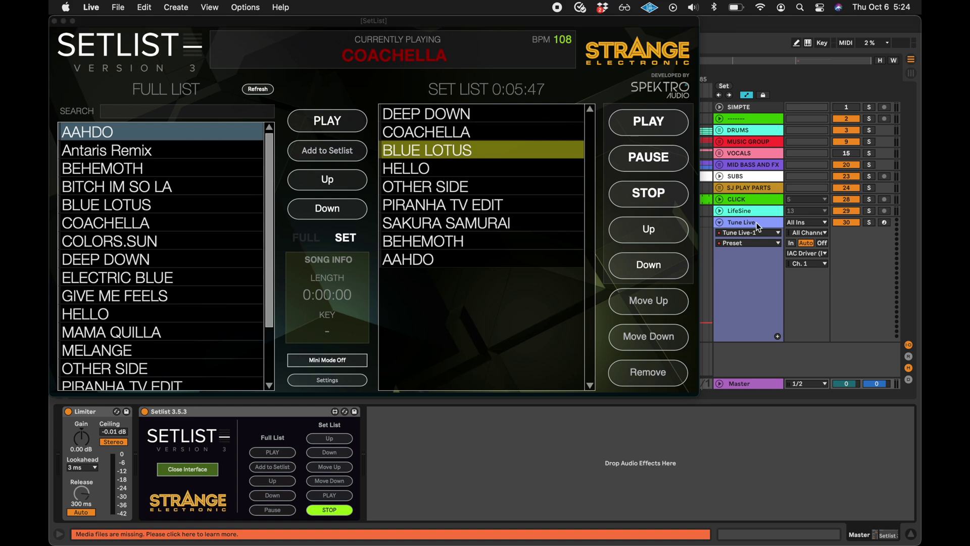
pyautogui.click(756, 222)
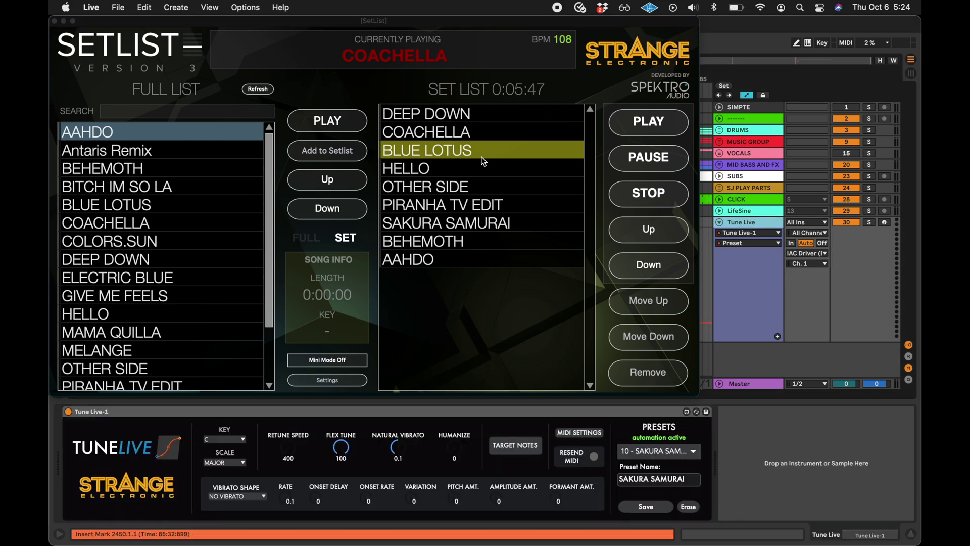
# - Play DEEP DOWN from the set list, then advance through COACHELLA, BLUE LOTUS, HELLO and OTHER SIDE
pyautogui.click(452, 117)
pyautogui.click(655, 125)
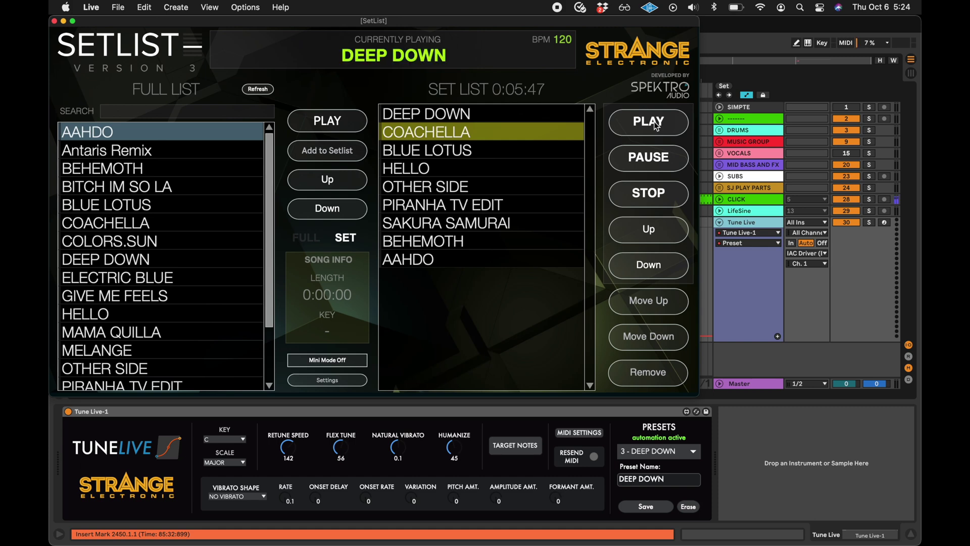
pyautogui.click(655, 125)
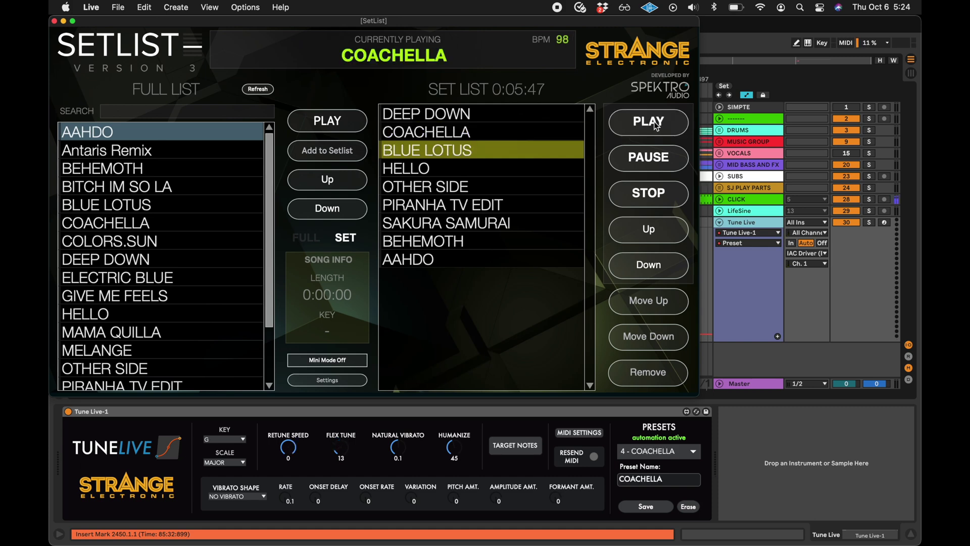
pyautogui.click(655, 126)
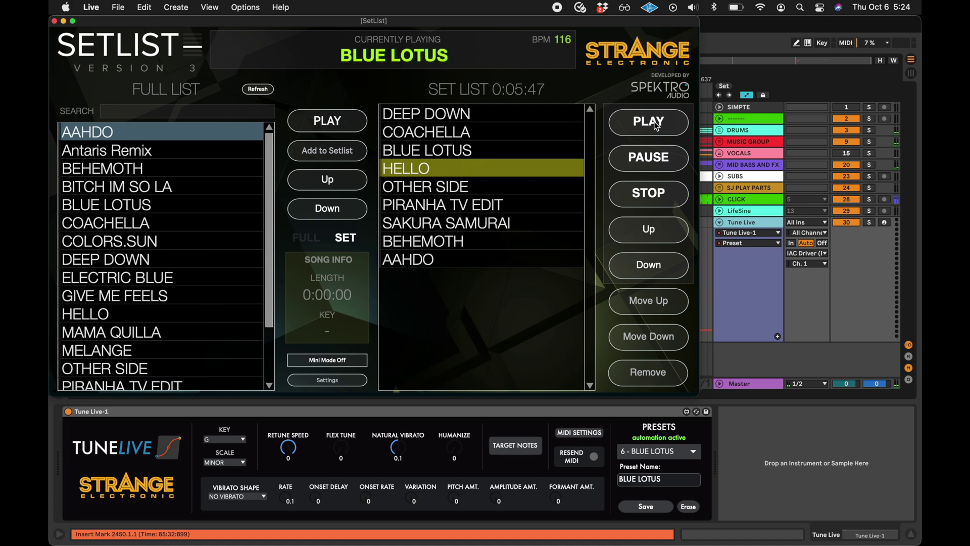
pyautogui.click(655, 126)
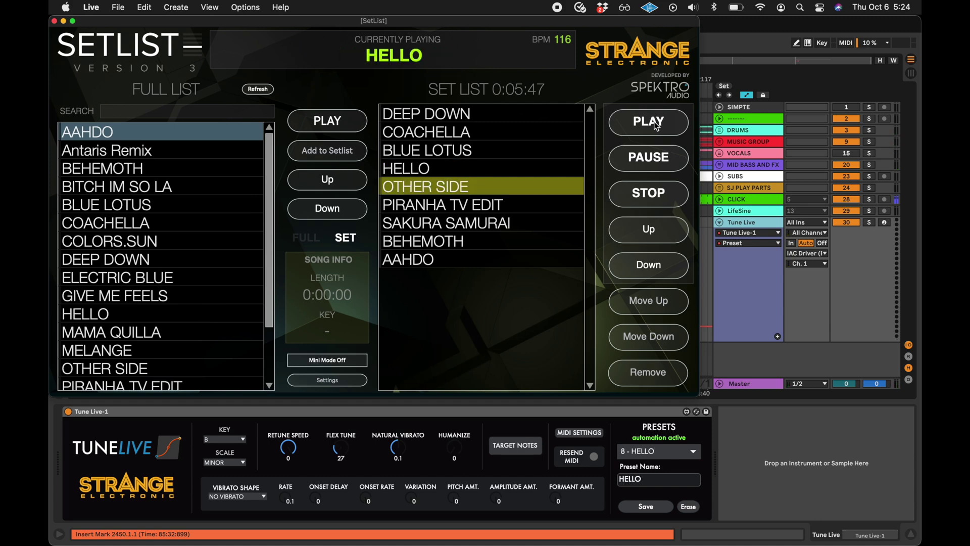
pyautogui.click(655, 126)
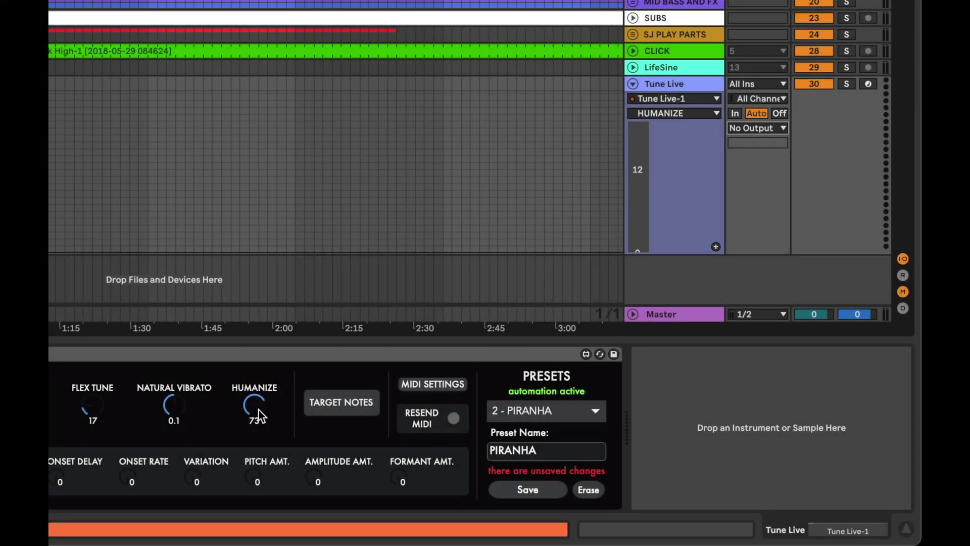
# - Set HUMANIZE to 67, leaving TARGET NOTES off
pyautogui.moveTo(258, 408); pyautogui.dragTo(259, 417)
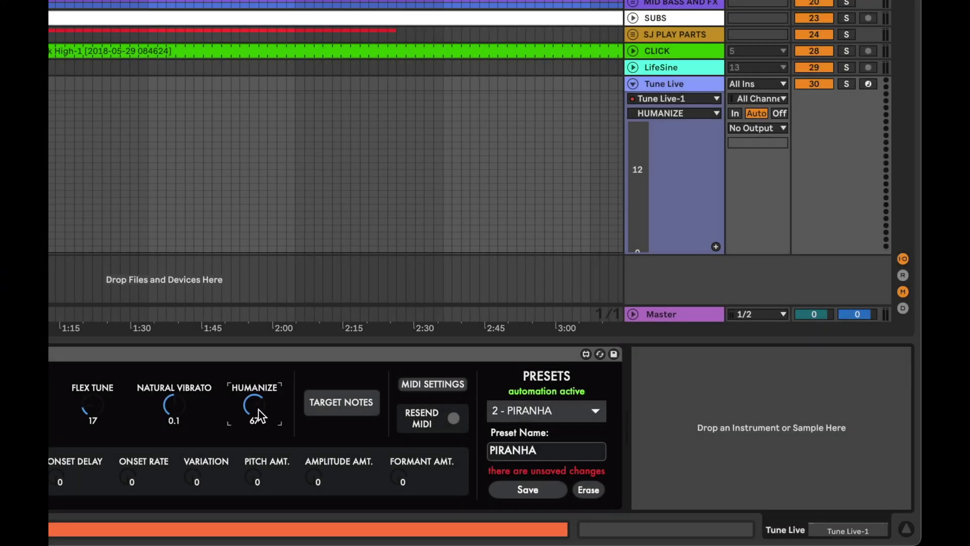
pyautogui.click(344, 407)
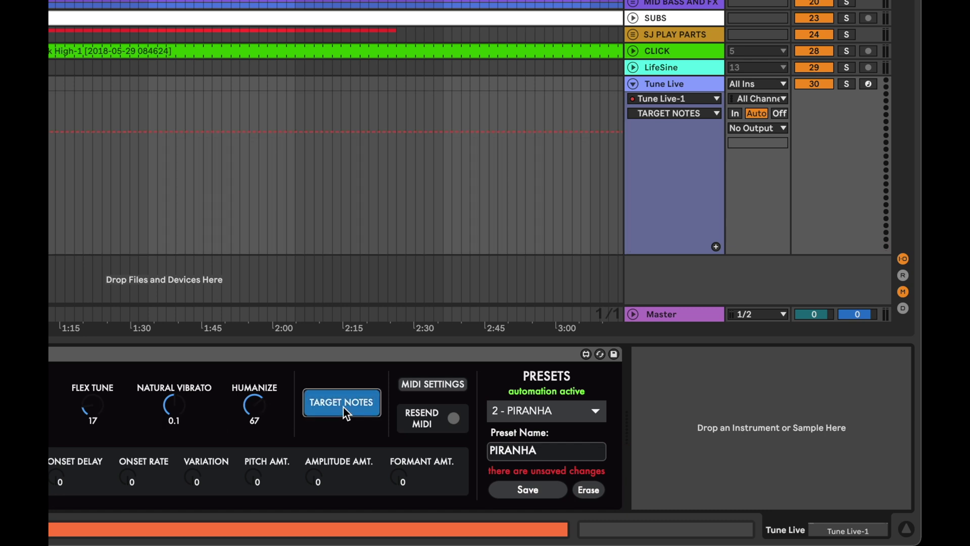
pyautogui.click(344, 406)
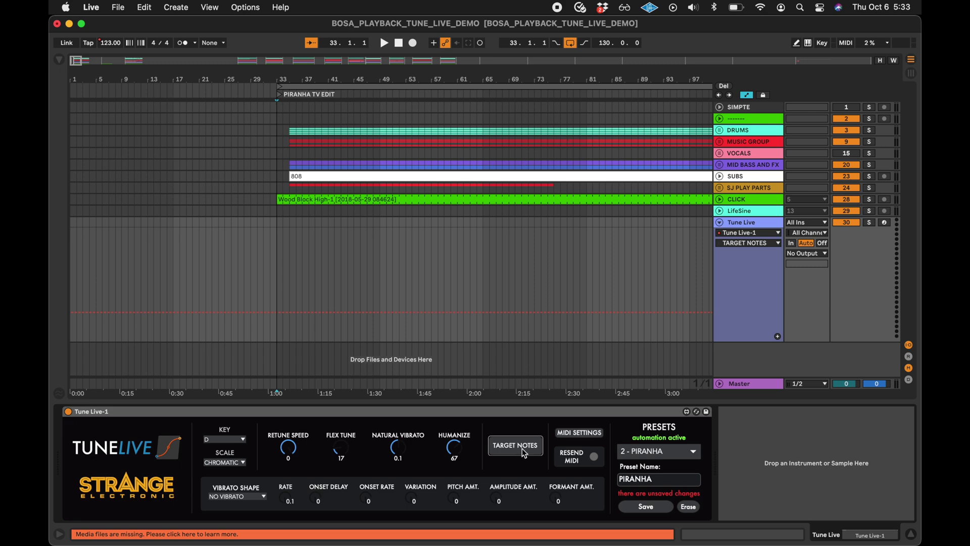
# - Route the Tune Live track's MIDI output to IAC Driver Ch. 1 and open MIDI Preferences
pyautogui.click(813, 253)
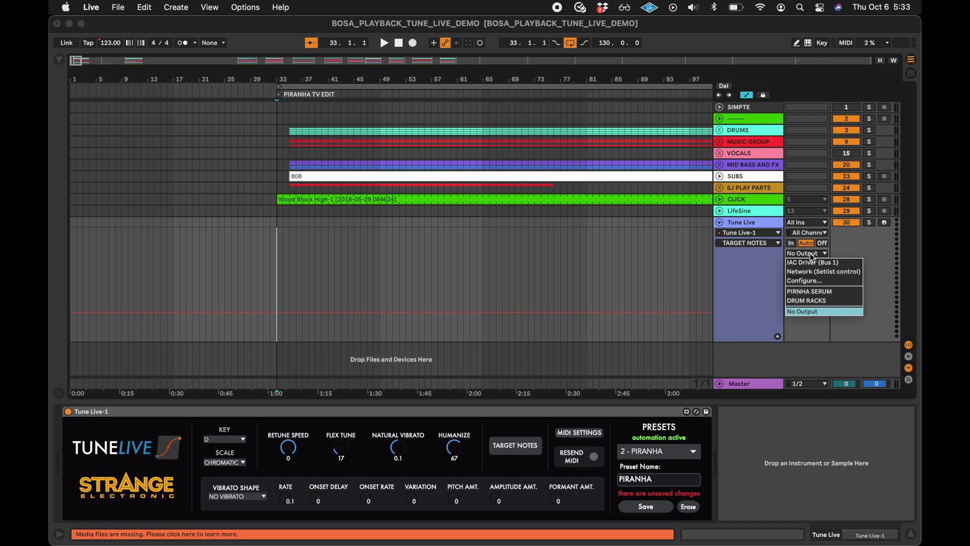
pyautogui.click(813, 262)
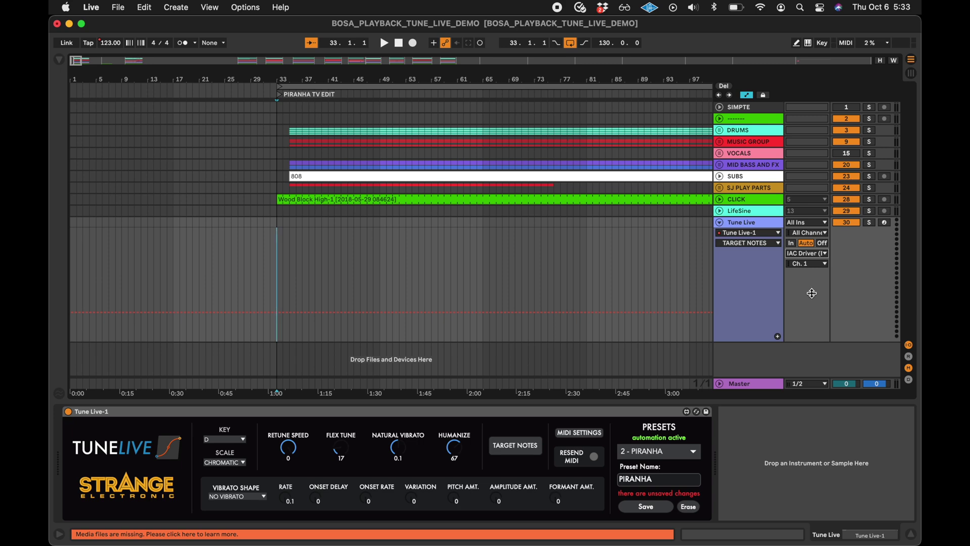
pyautogui.press('super+comma')
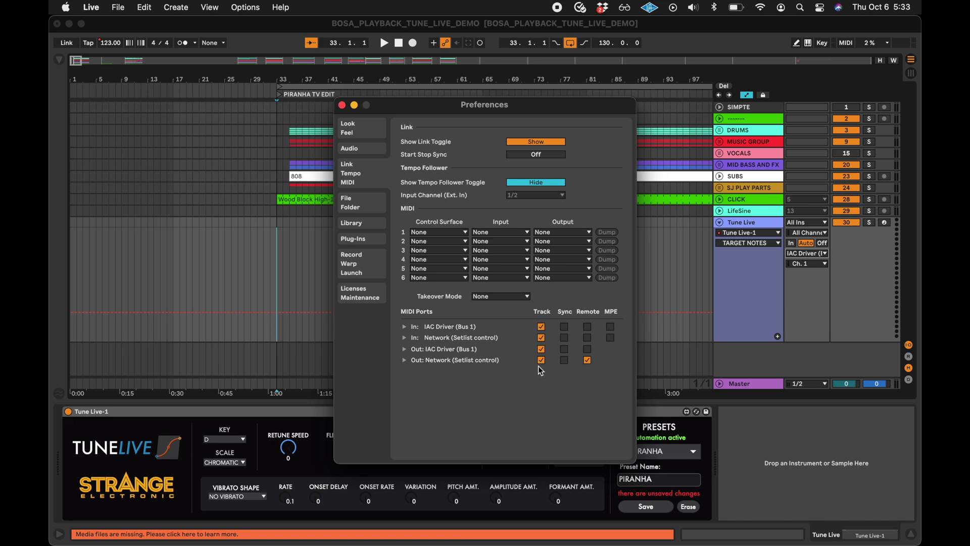
# - Close the Preferences window
pyautogui.click(342, 105)
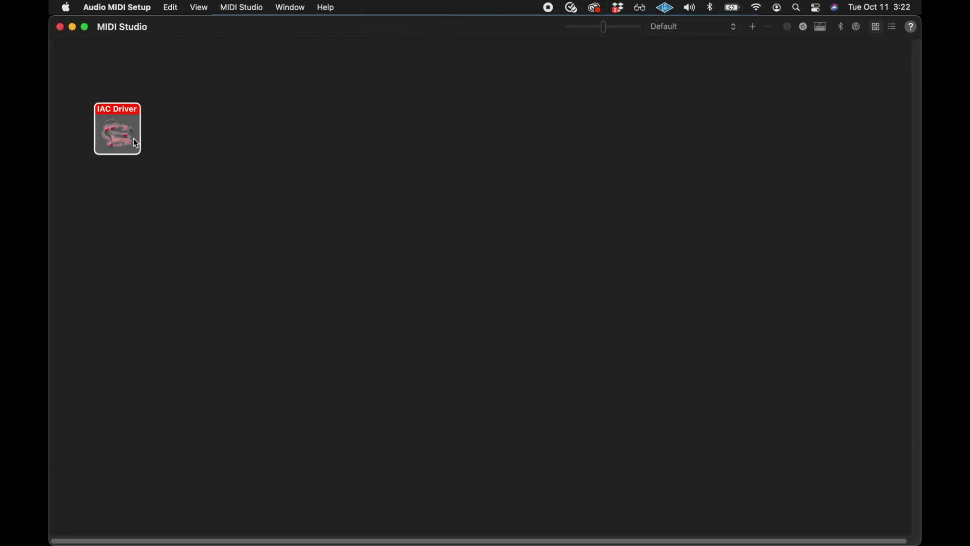
# - In the IAC Driver properties, select the Bus 1 port and apply the change
pyautogui.doubleClick(134, 141)
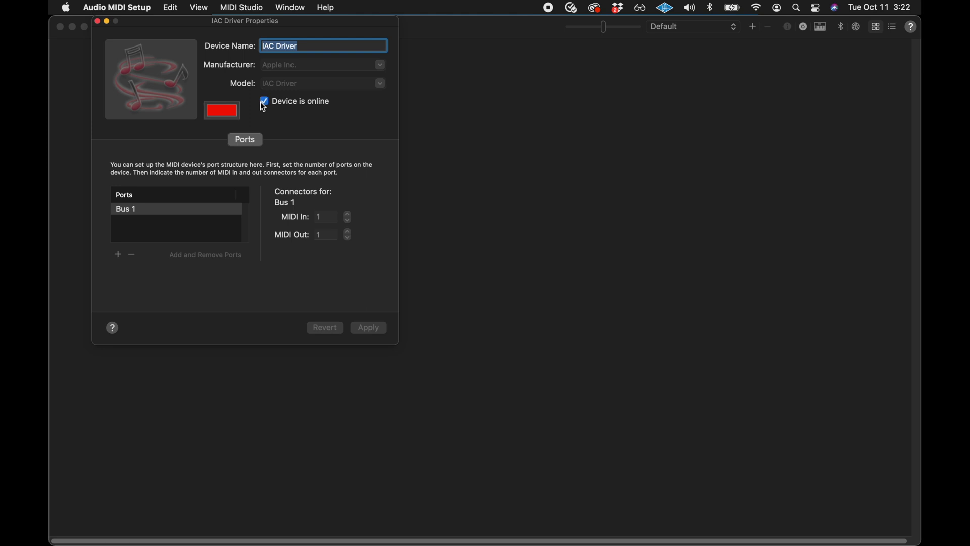
pyautogui.click(194, 211)
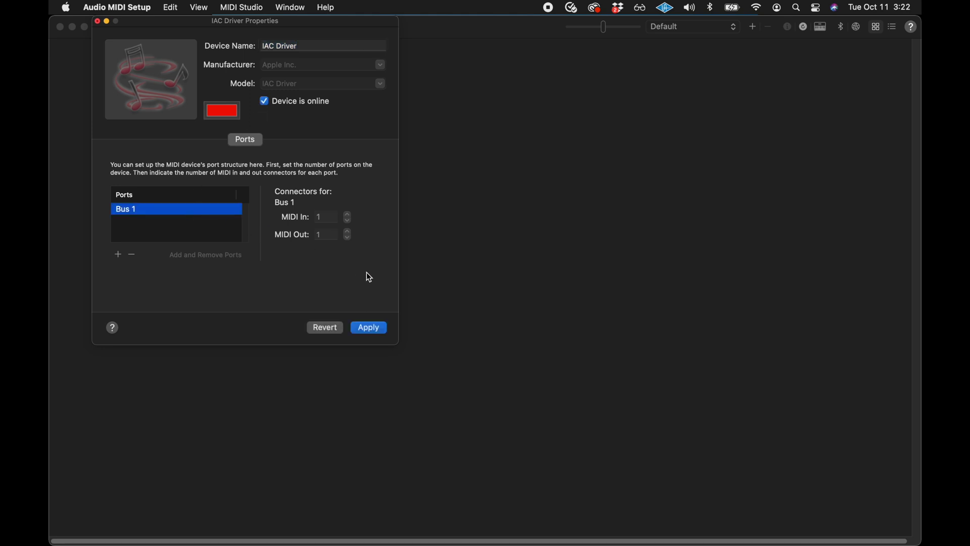
pyautogui.click(380, 327)
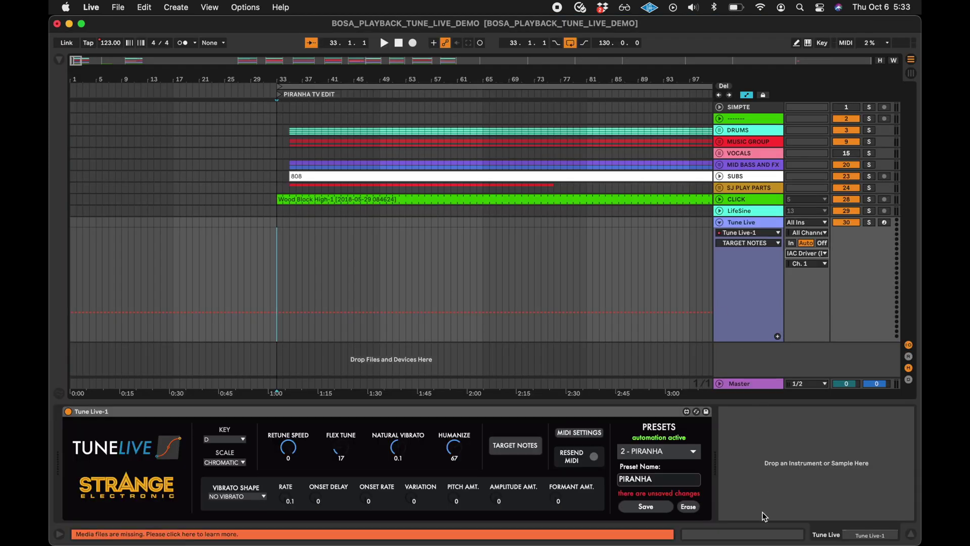
# - In UAD Console's MIDI settings, choose IAC Driver Bus 1 as the MIDI device
pyautogui.moveTo(865, 543)
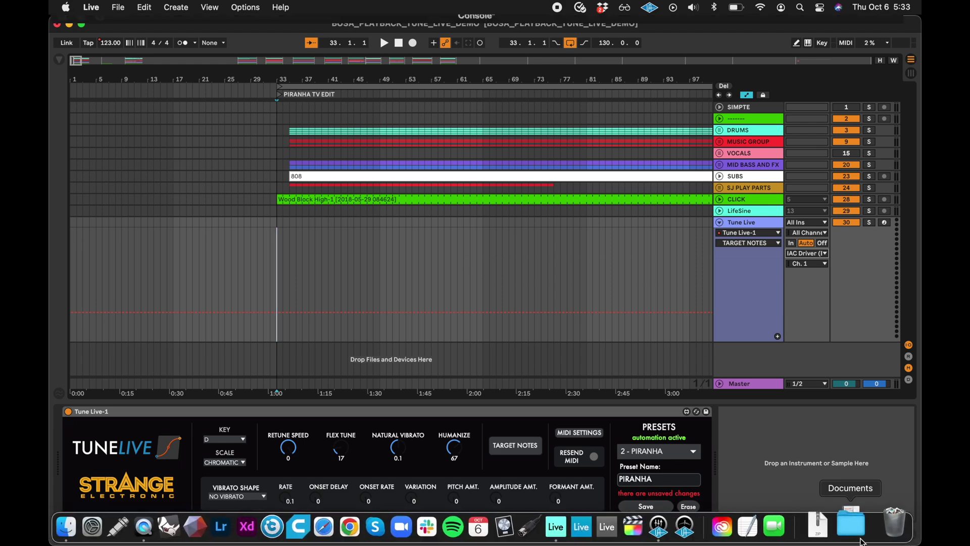
pyautogui.press('super+Tab')
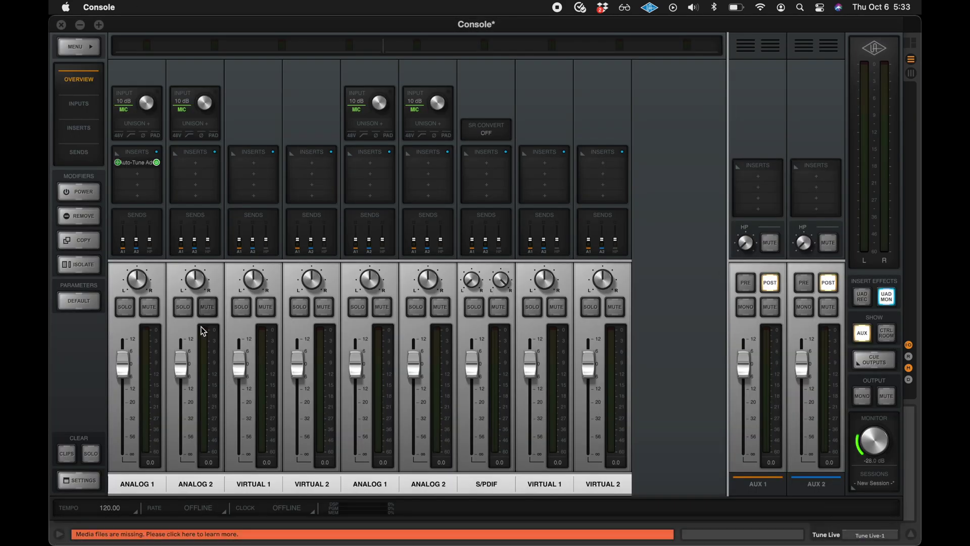
pyautogui.click(80, 480)
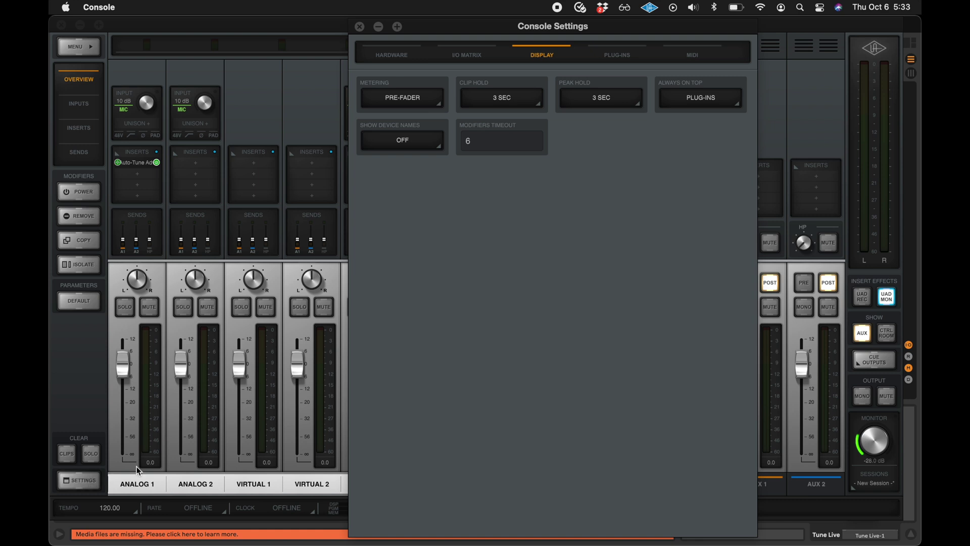
pyautogui.click(699, 62)
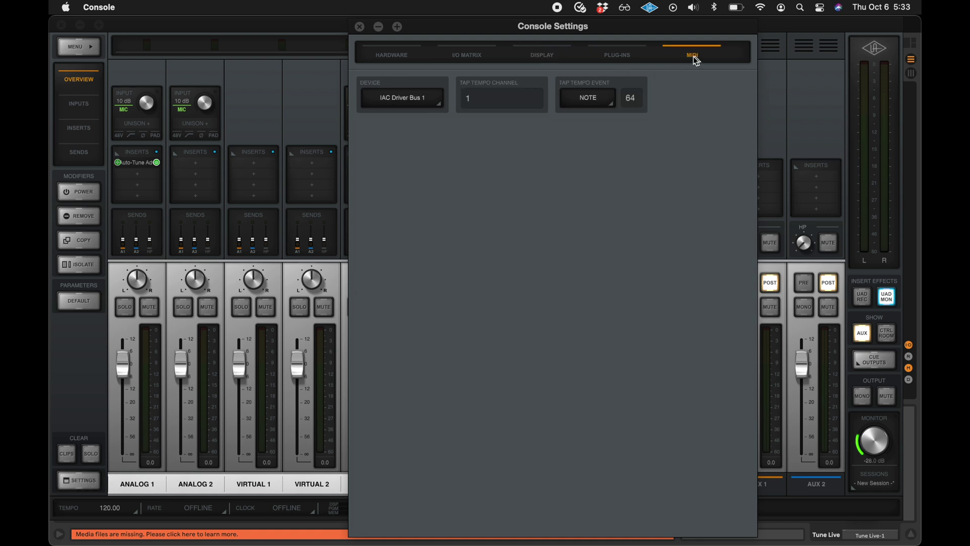
pyautogui.click(419, 104)
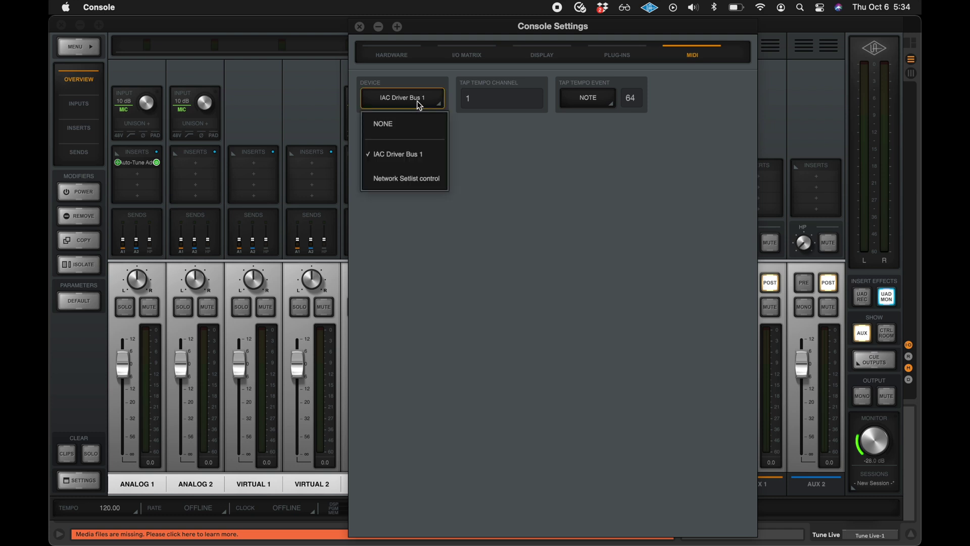
pyautogui.click(395, 161)
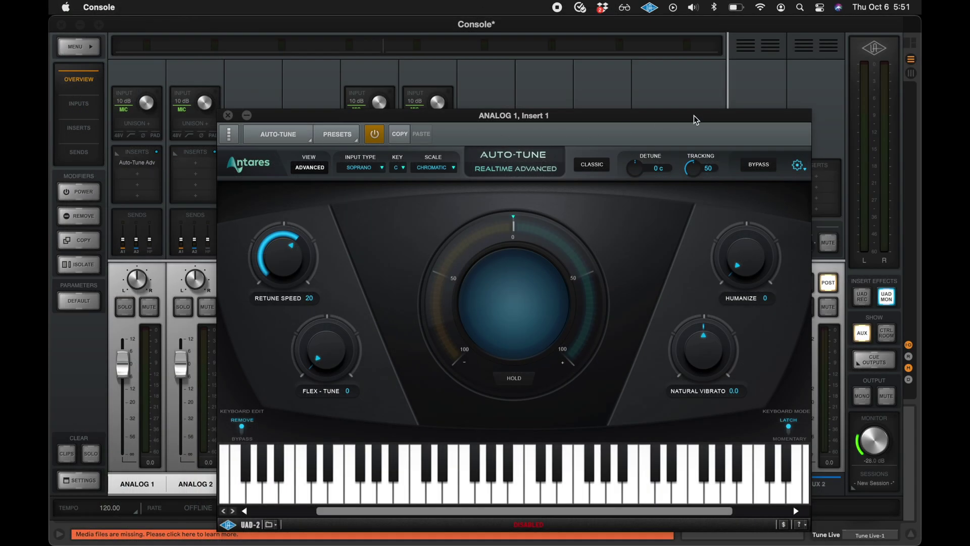
# - Set Auto-Tune's MIDI Control input channel to 16 in its Preferences and save
pyautogui.moveTo(696, 119); pyautogui.dragTo(679, 69)
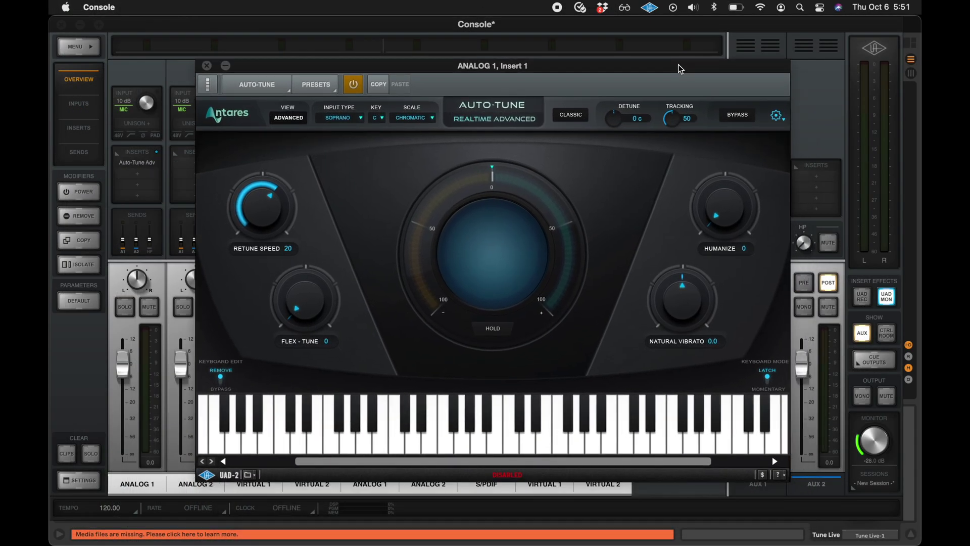
pyautogui.click(776, 119)
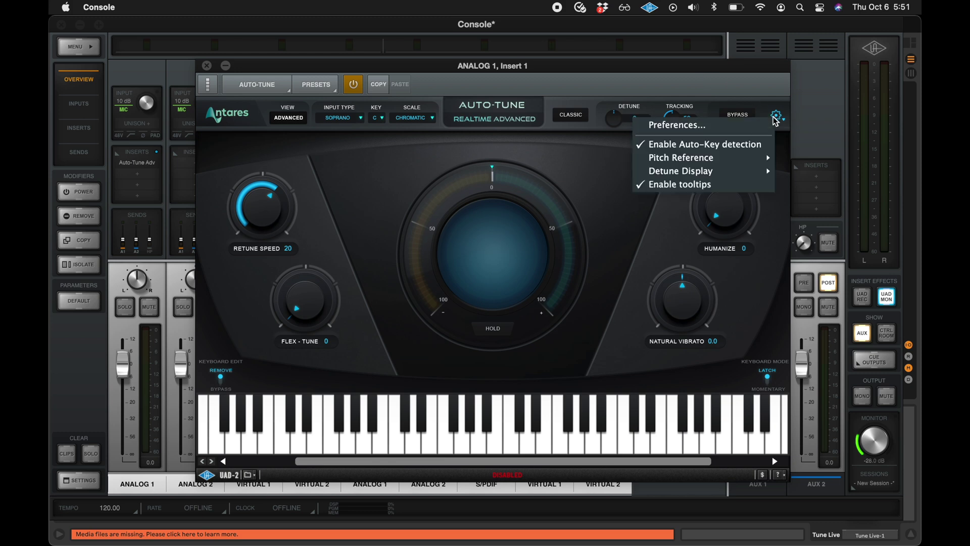
pyautogui.click(735, 125)
pyautogui.click(415, 121)
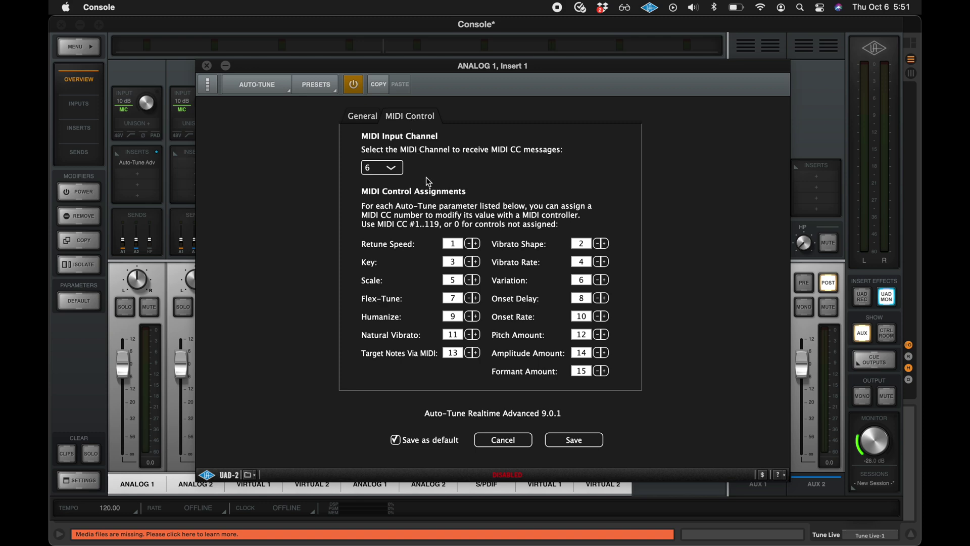
pyautogui.click(391, 170)
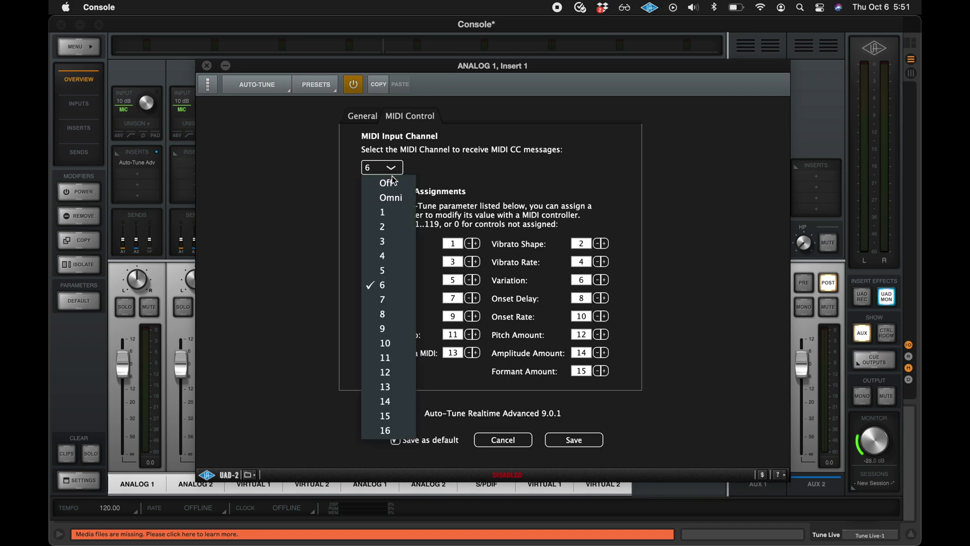
pyautogui.click(399, 431)
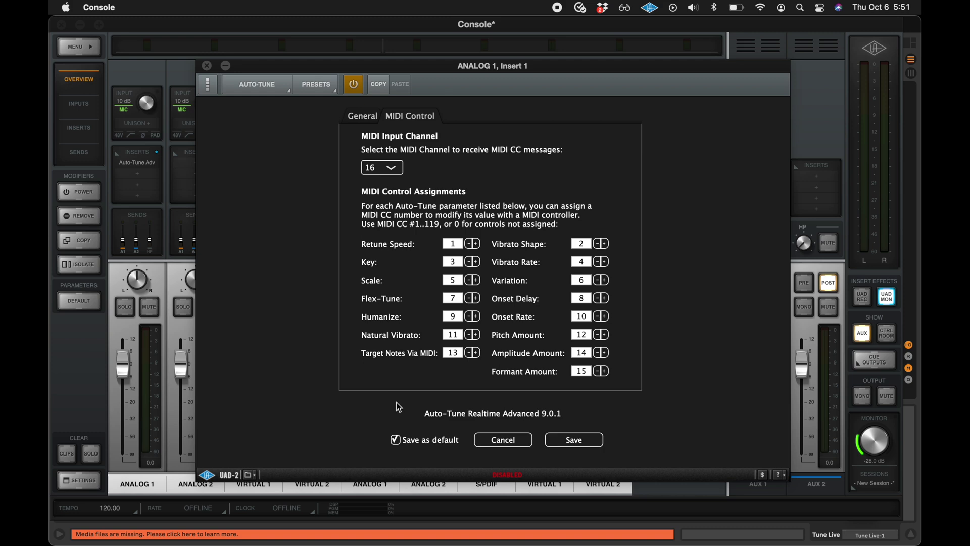
pyautogui.click(581, 442)
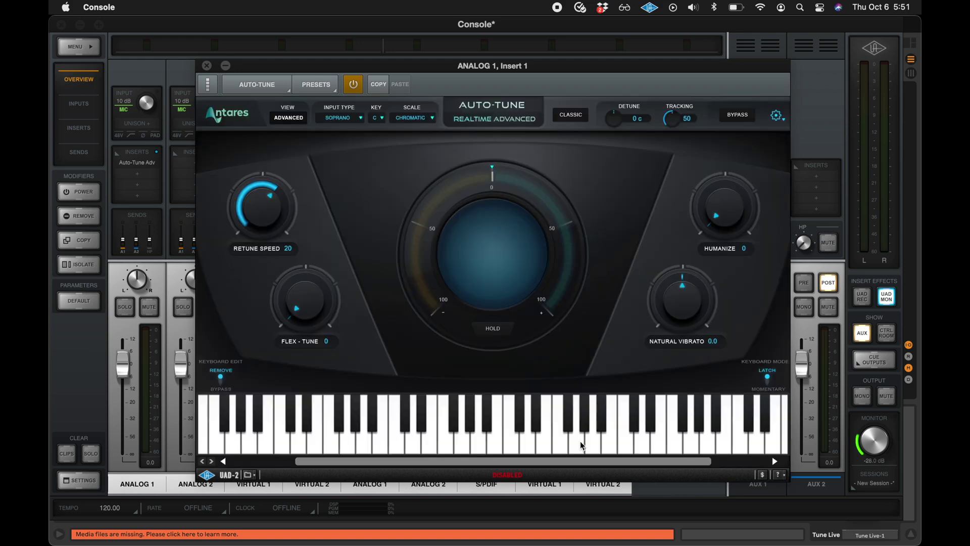
pyautogui.moveTo(646, 538)
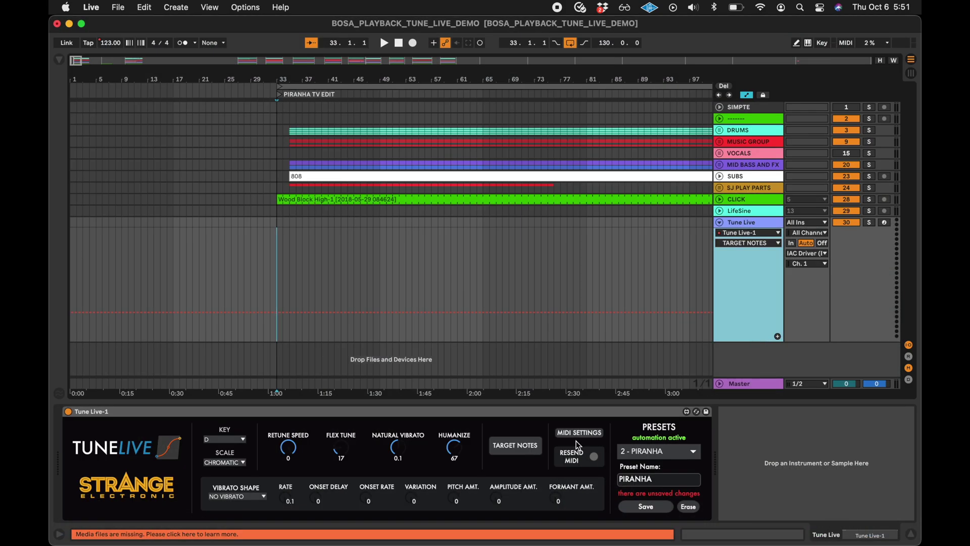
# - Open Tune Live's MIDI SETTINGS window listing CCs 1–15 and move it down and right
pyautogui.click(579, 434)
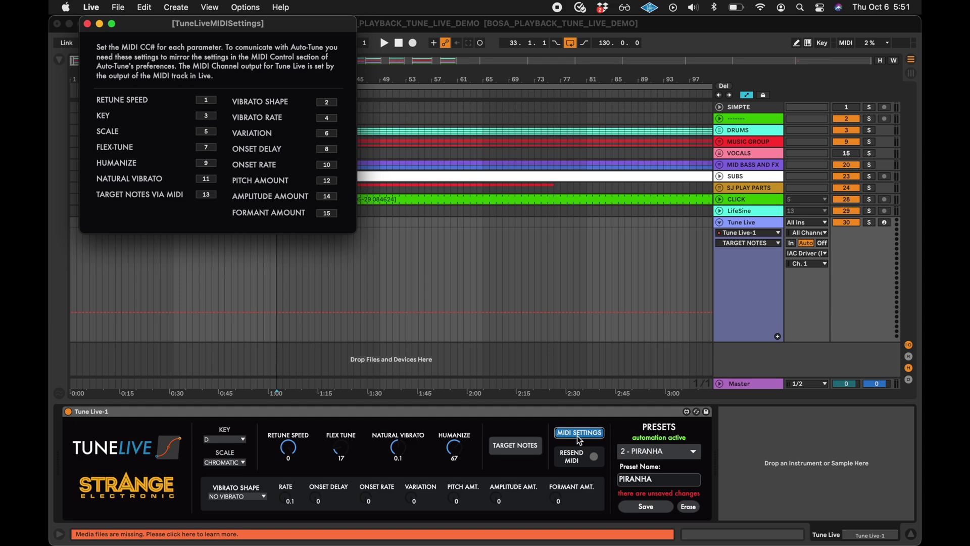
pyautogui.moveTo(287, 23); pyautogui.dragTo(348, 98)
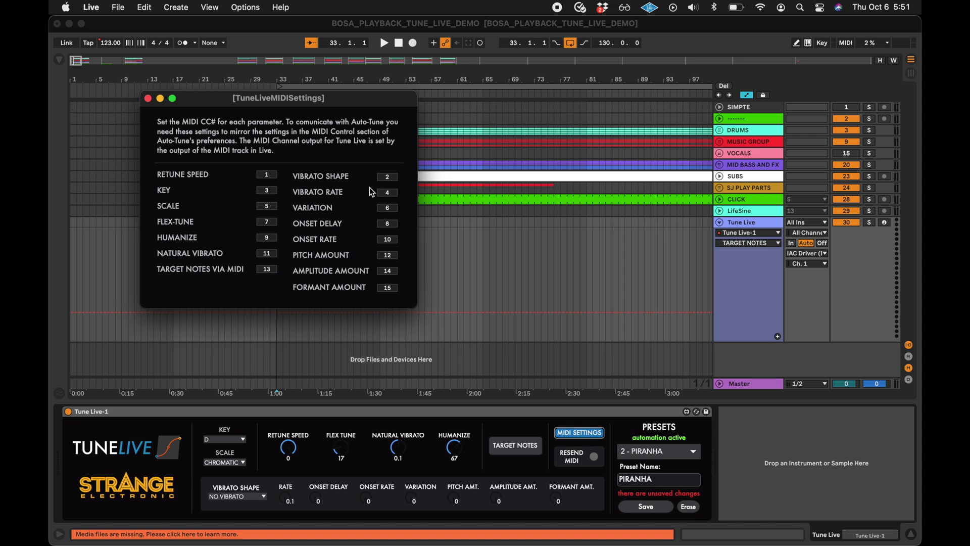
pyautogui.moveTo(547, 544)
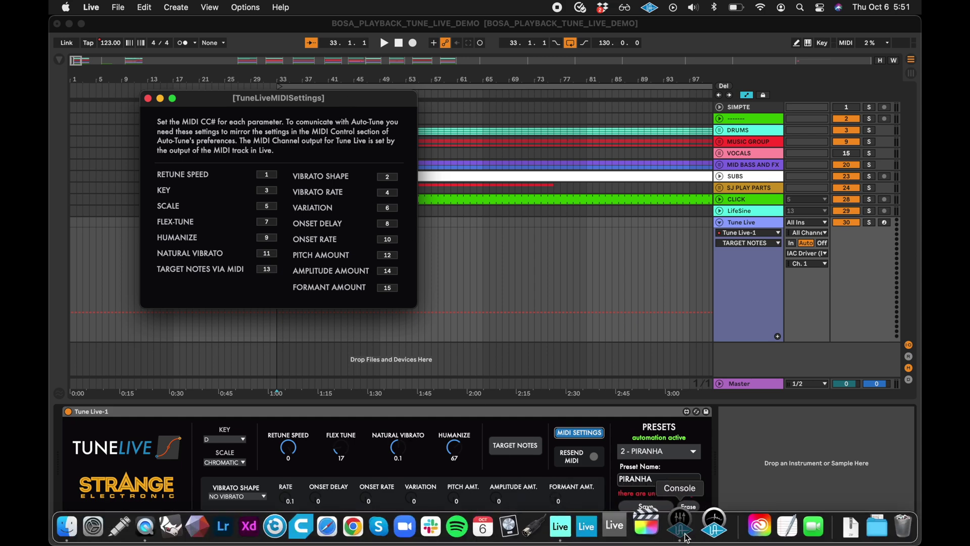
pyautogui.click(682, 520)
# - Open Auto-Tune's Preferences showing its MIDI Control assignments and shift the plugin window right
pyautogui.click(776, 115)
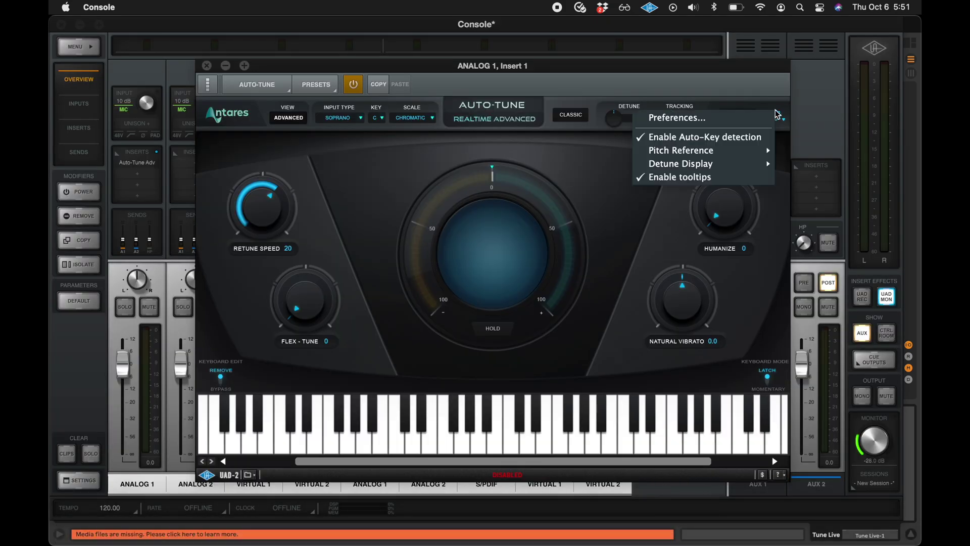
pyautogui.click(723, 121)
pyautogui.moveTo(578, 69); pyautogui.dragTo(632, 64)
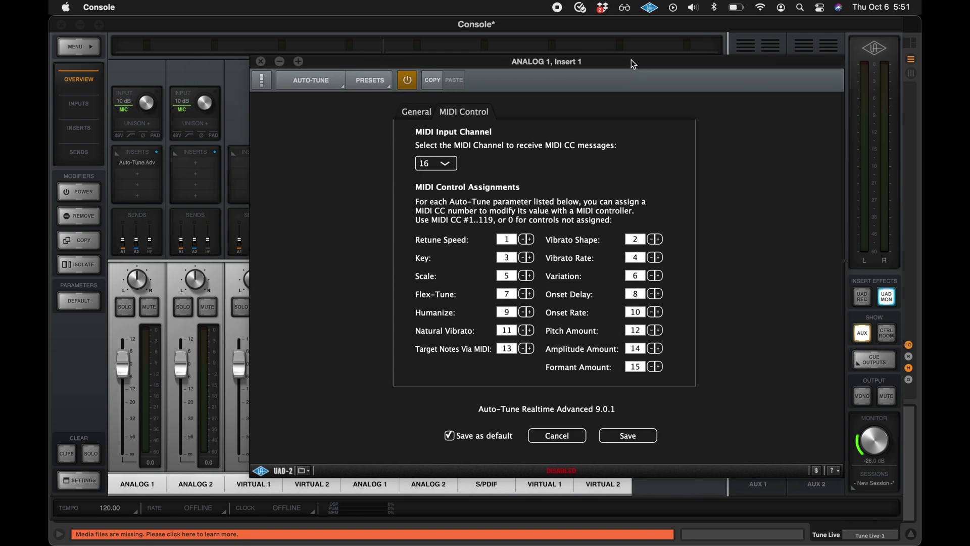
# - Bring the TuneLiveMIDISettings window forward and place its CC list beside Auto-Tune's assignments
pyautogui.hotkey('ctrl', 'Up')
pyautogui.click(104, 214)
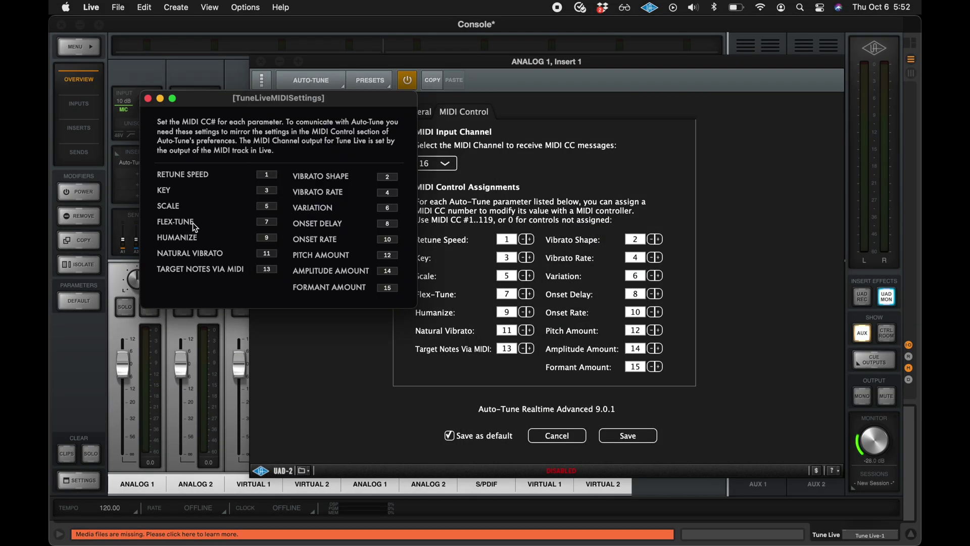
pyautogui.moveTo(353, 101); pyautogui.dragTo(331, 177)
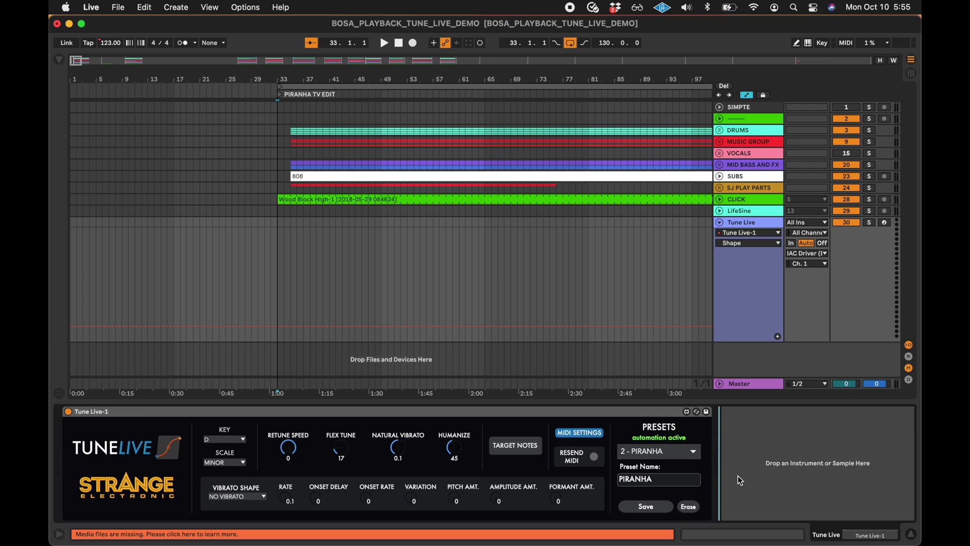
# - Route the Tune Live track's MIDI out to Ch. 16 and enable Setlist's Rehearsal Mode
pyautogui.click(816, 263)
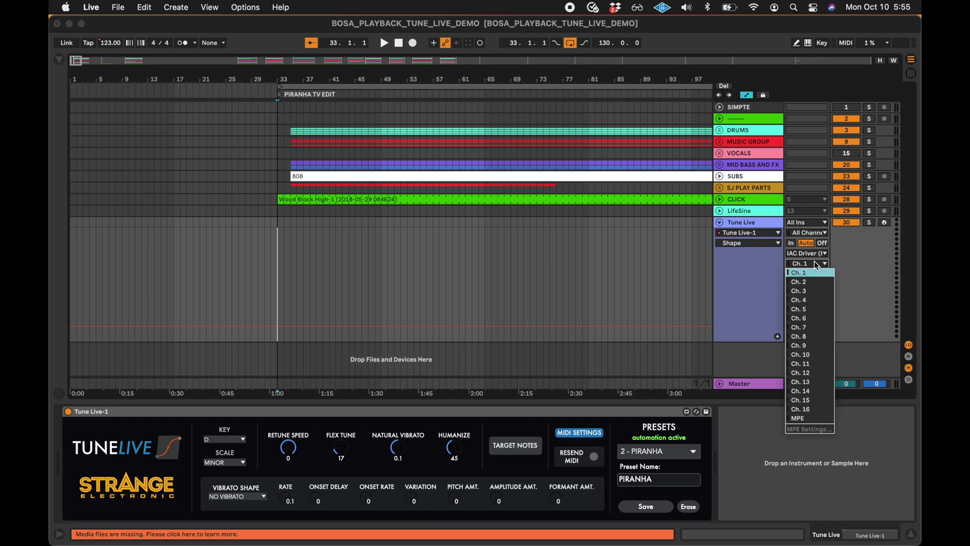
pyautogui.click(817, 409)
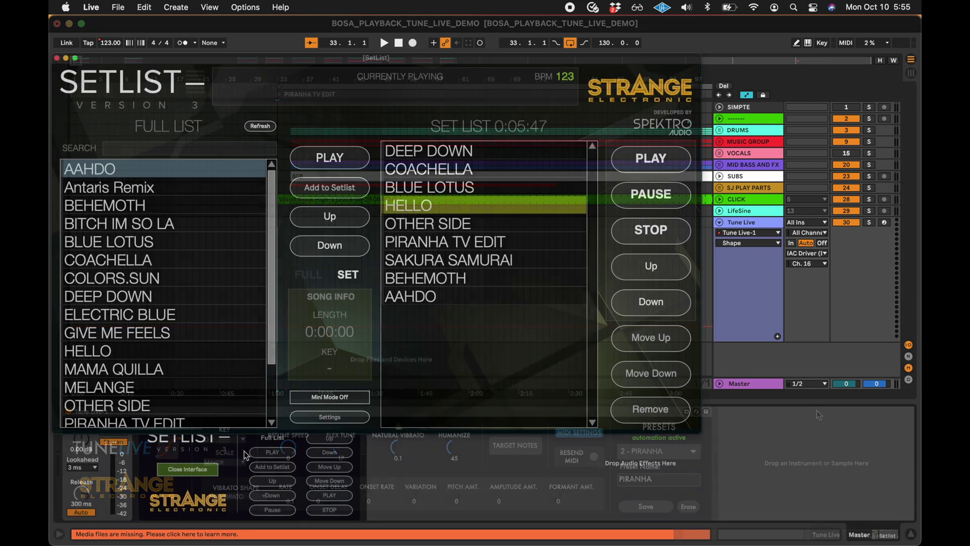
pyautogui.click(319, 418)
pyautogui.click(353, 213)
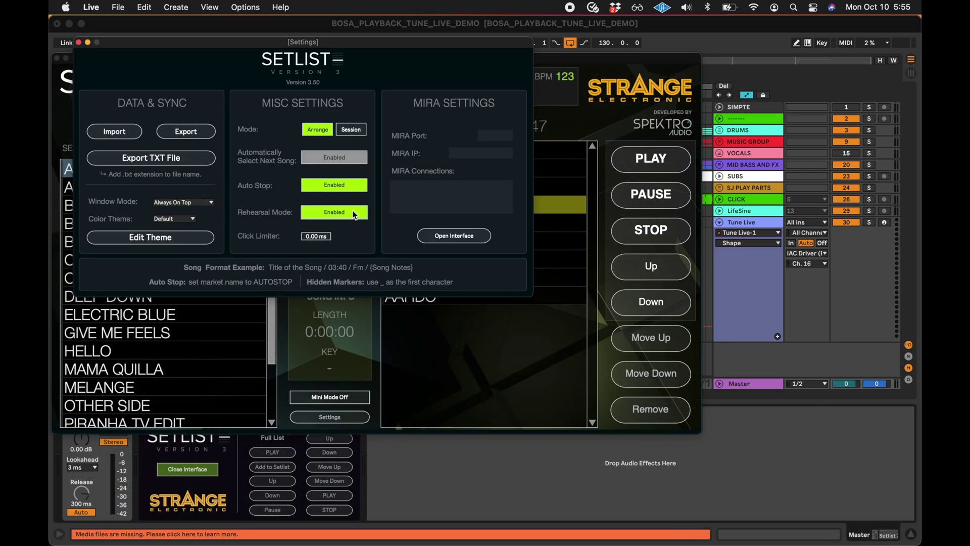